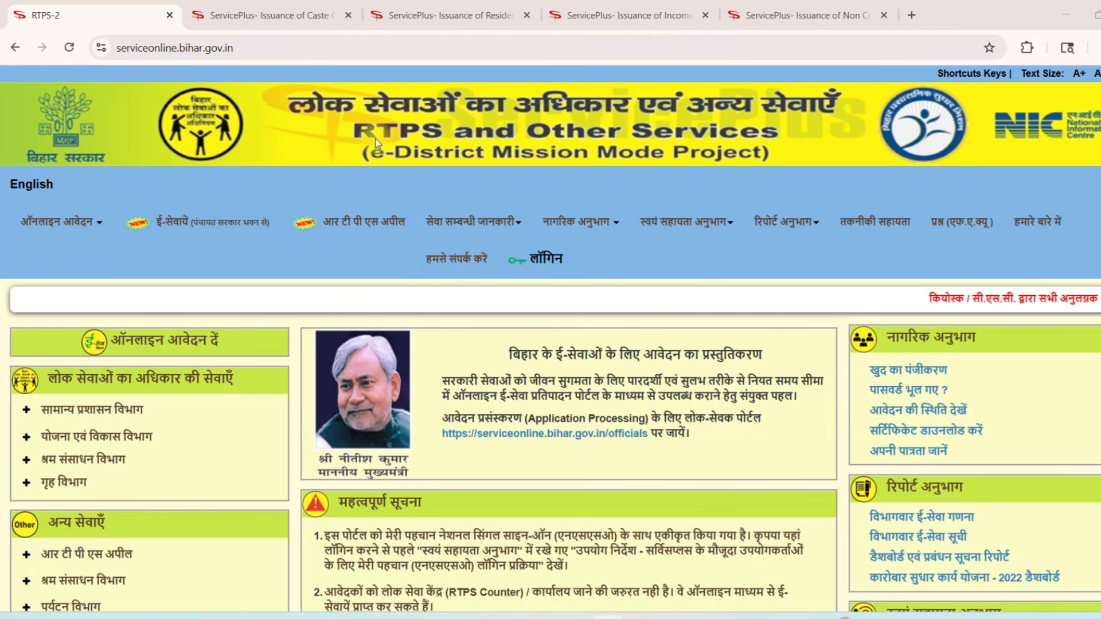
# - Expand the सामान्य प्रशासन विभाग list to view its certificate services
pyautogui.click(114, 420)
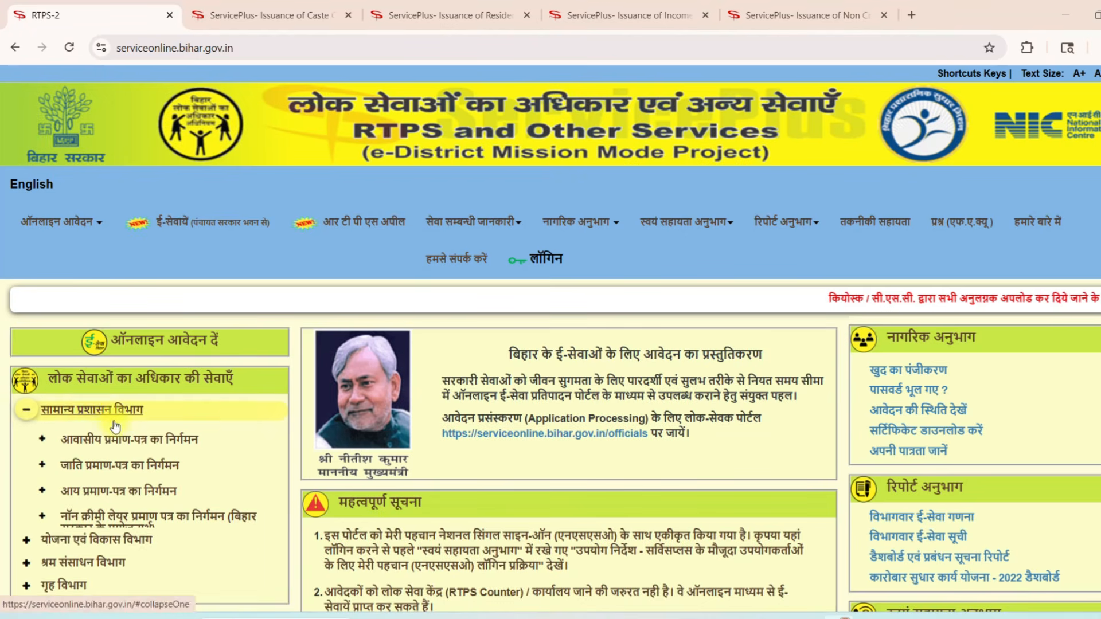
pyautogui.scroll(-1, 114, 424)
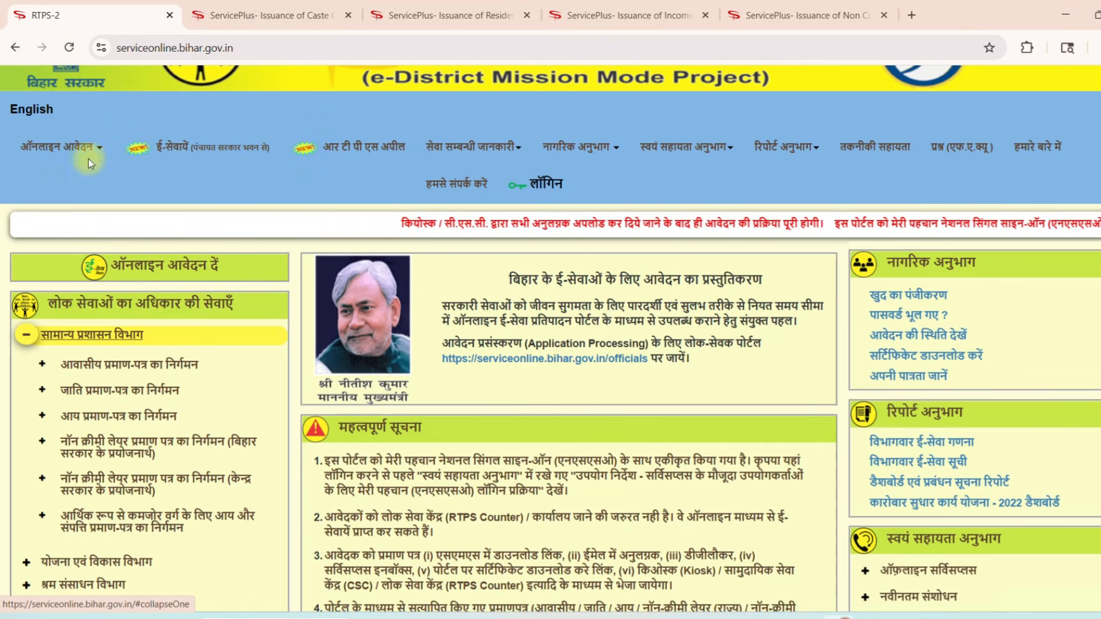
# - Look through the caste certificate application form, from applicant details and addresses to profession, caste and supporting records
pyautogui.hotkey('ctrl', 'Tab')
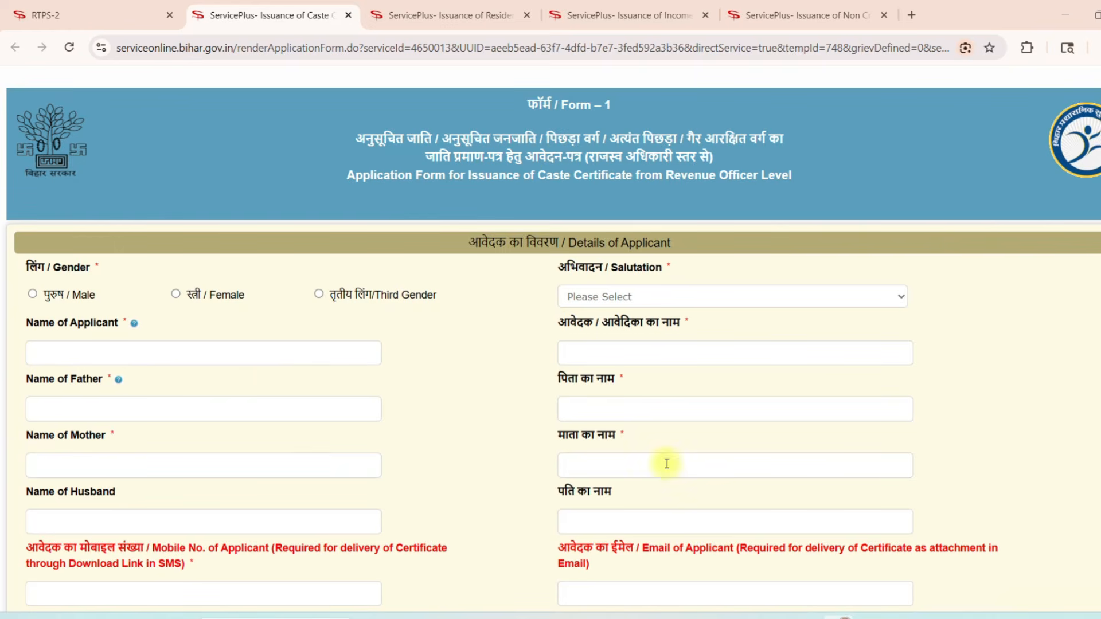
pyautogui.scroll(-4, 411, 389)
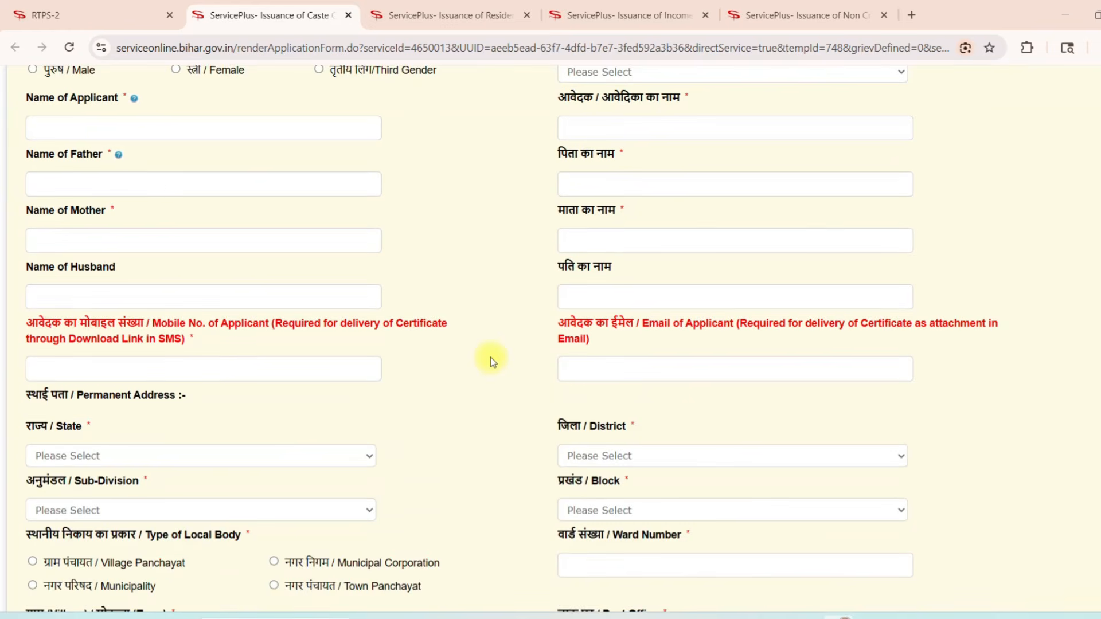
pyautogui.scroll(-9, 491, 360)
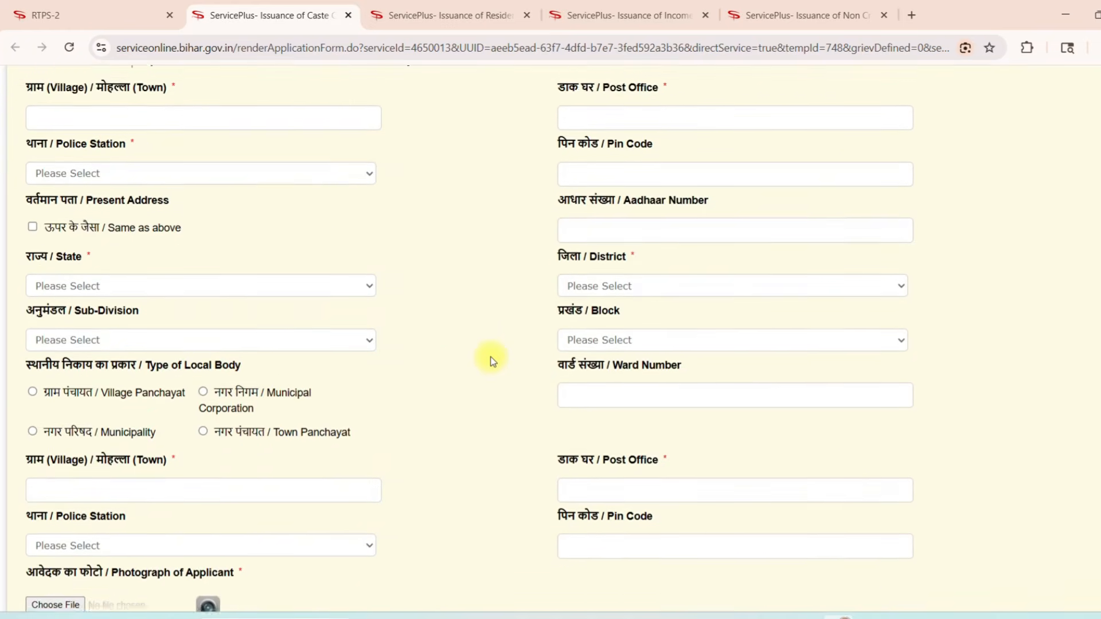
pyautogui.scroll(-7, 491, 360)
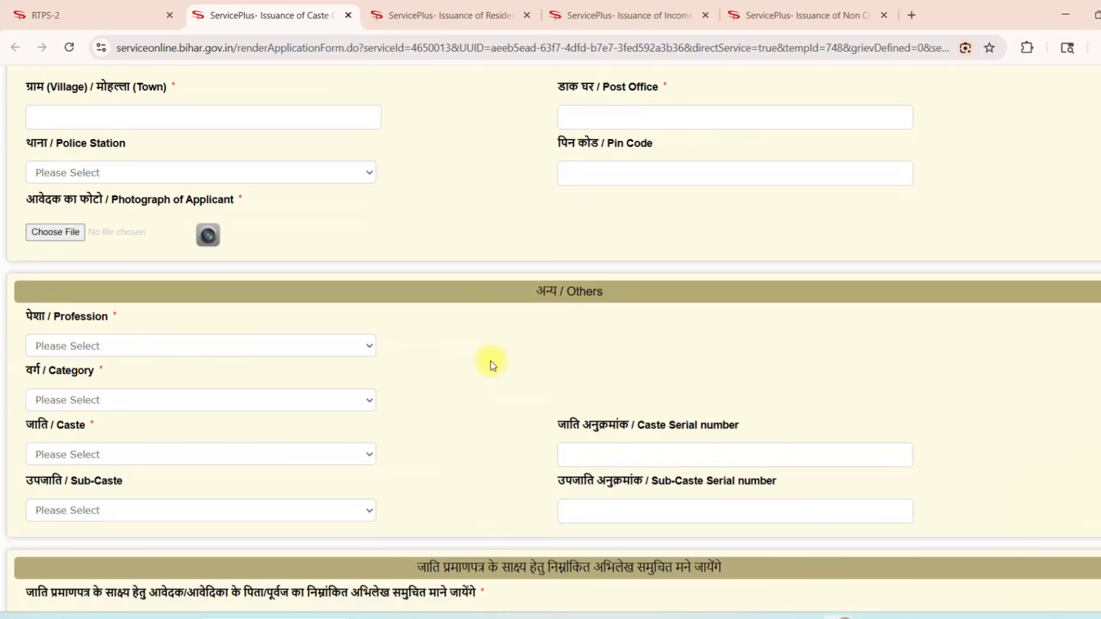
pyautogui.scroll(-13, 450, 386)
pyautogui.scroll(8, 438, 395)
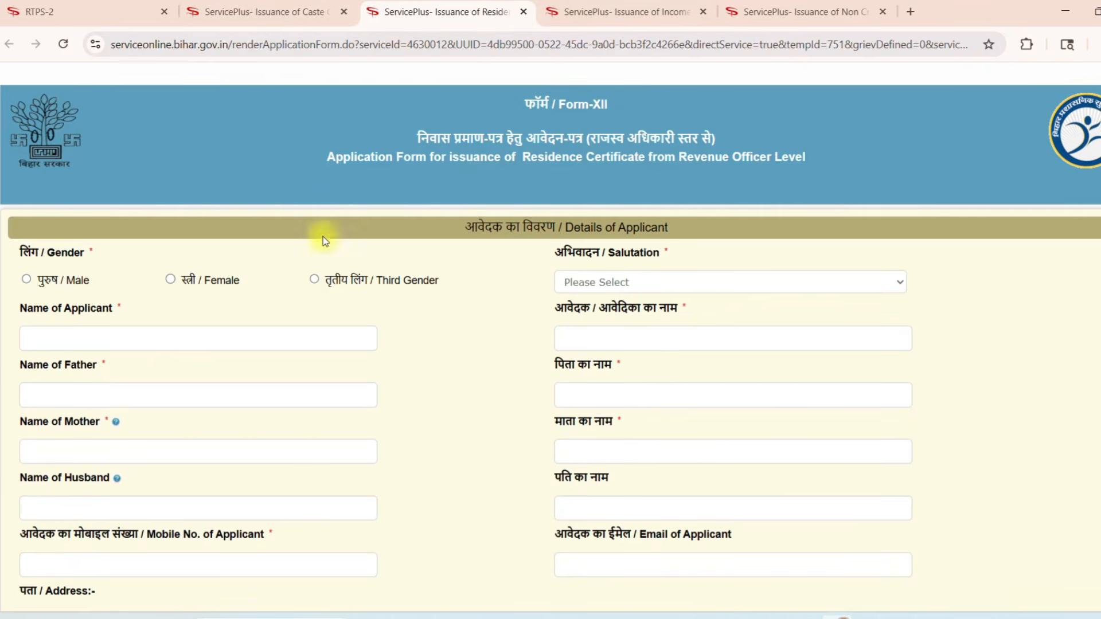
# - In the residence certificate form, choose दूरभाष विपत्र as the supporting record
pyautogui.scroll(-5, 446, 283)
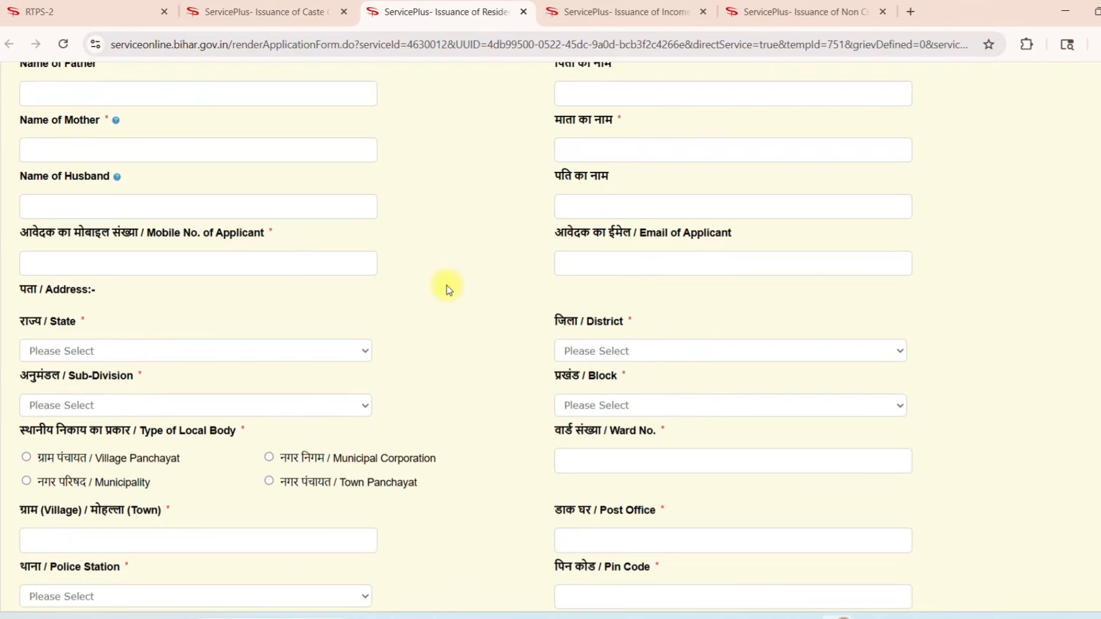
pyautogui.scroll(-5, 446, 286)
pyautogui.scroll(-6, 446, 286)
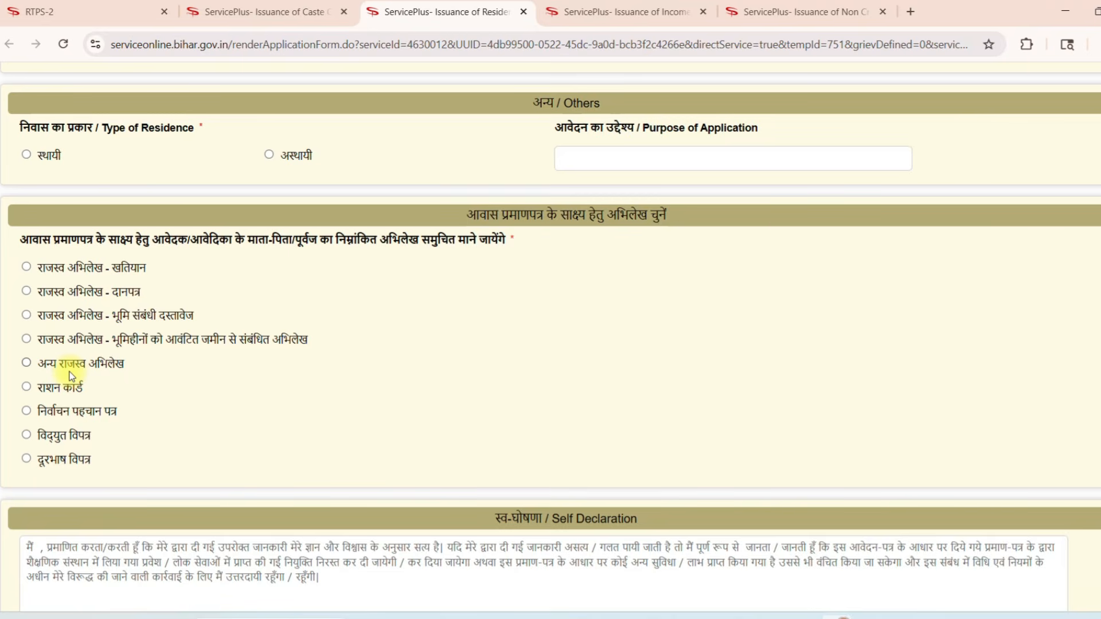
pyautogui.click(26, 364)
pyautogui.click(29, 387)
pyautogui.click(25, 459)
pyautogui.scroll(-5, 252, 409)
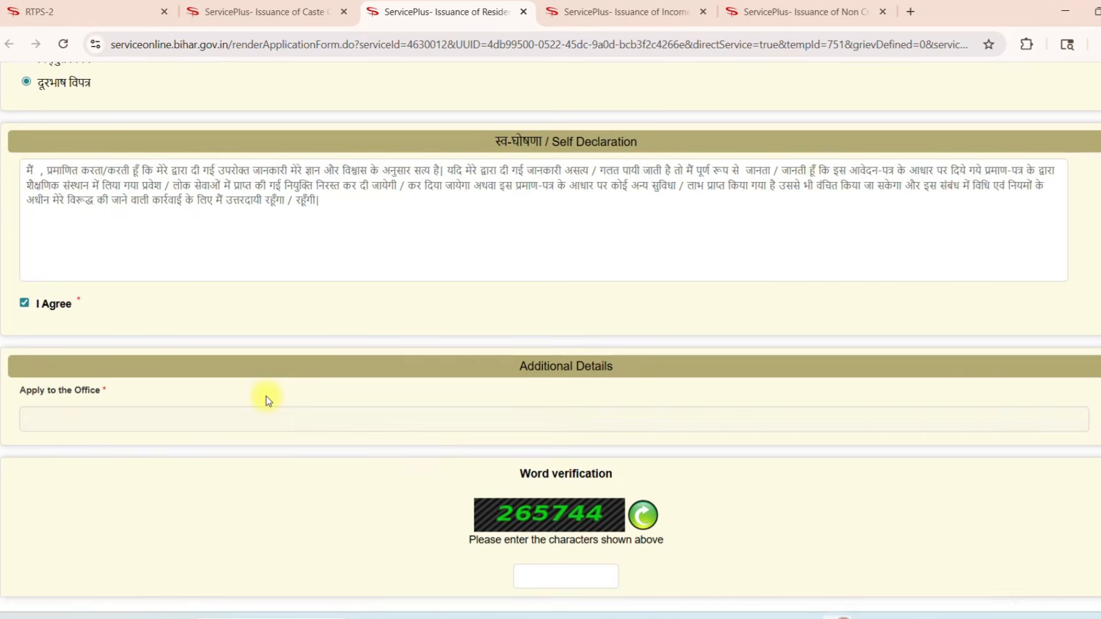
pyautogui.scroll(5, 266, 397)
# - In the income certificate form, select अन्यान्य अभिलेख as the supporting record
pyautogui.click(562, 10)
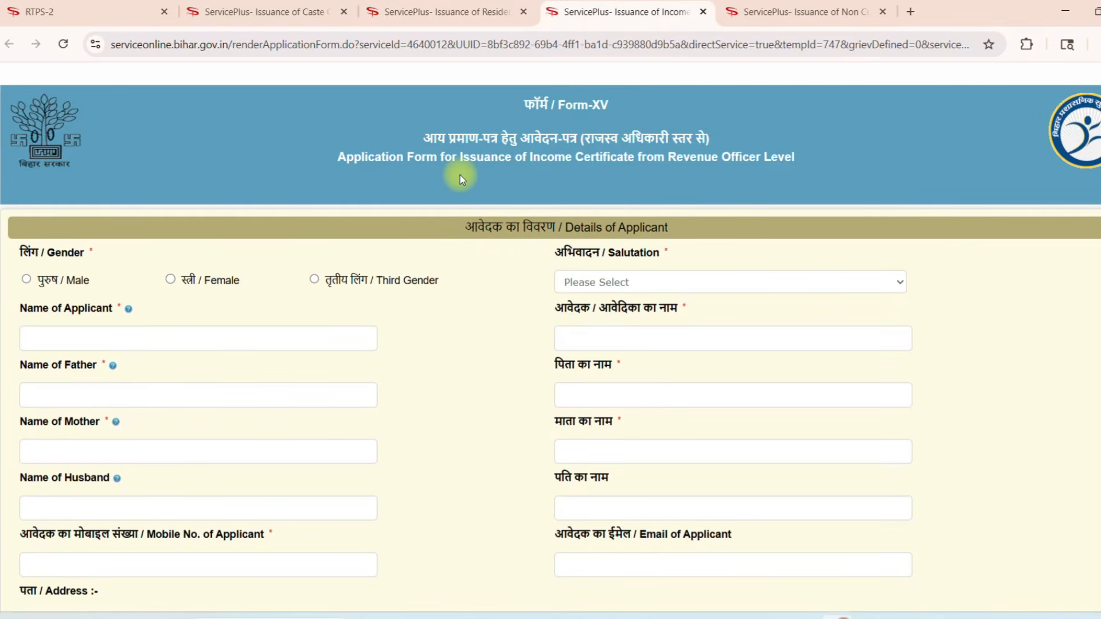
pyautogui.scroll(-9, 397, 298)
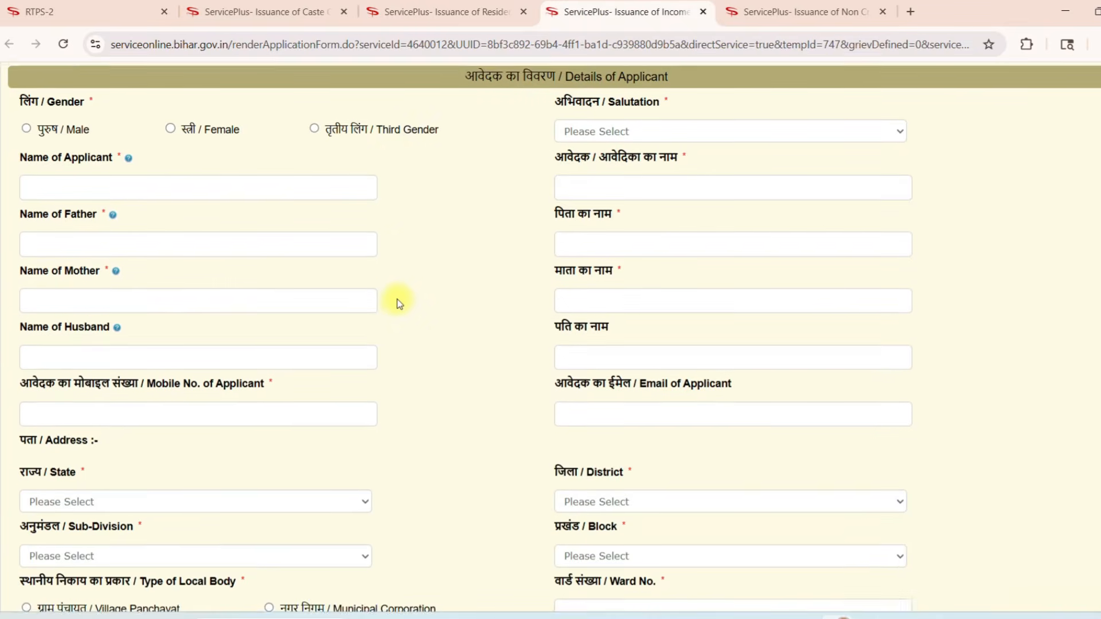
pyautogui.scroll(-9, 399, 302)
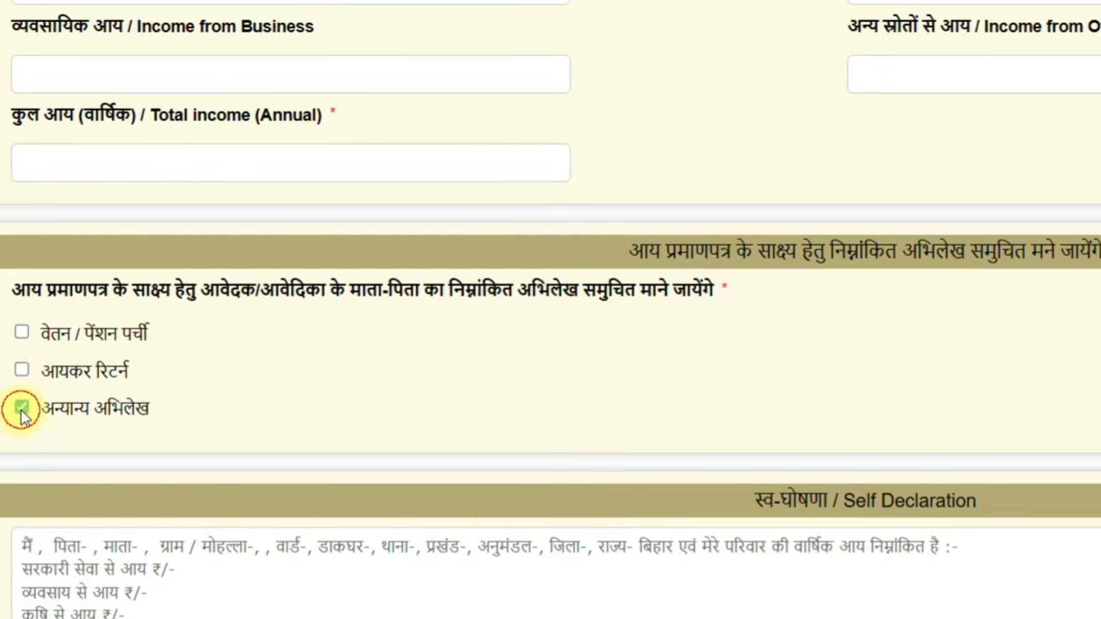
pyautogui.click(27, 398)
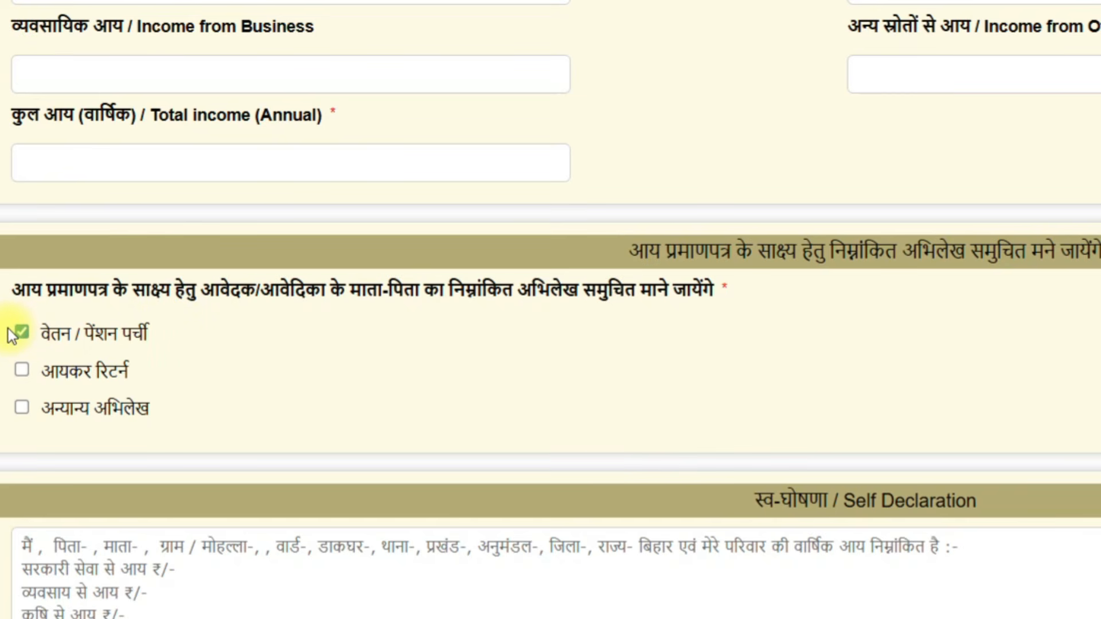
pyautogui.click(22, 369)
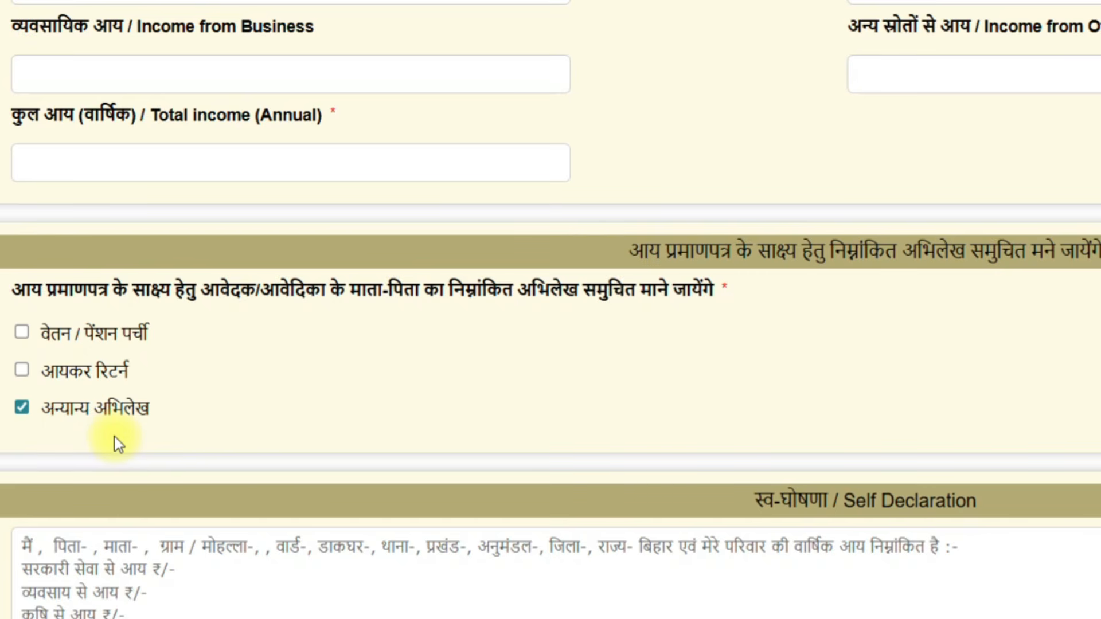
pyautogui.scroll(15, 242, 433)
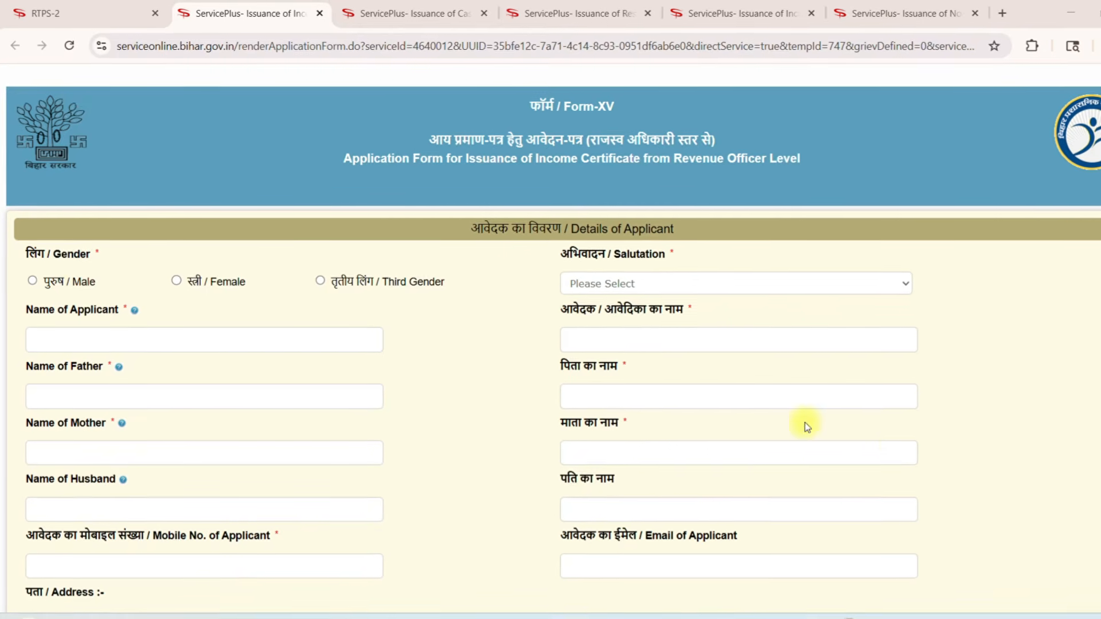
# - Set the applicant's gender to Male in the blank income certificate form and enter the applicant's name in English and Hindi
pyautogui.click(32, 281)
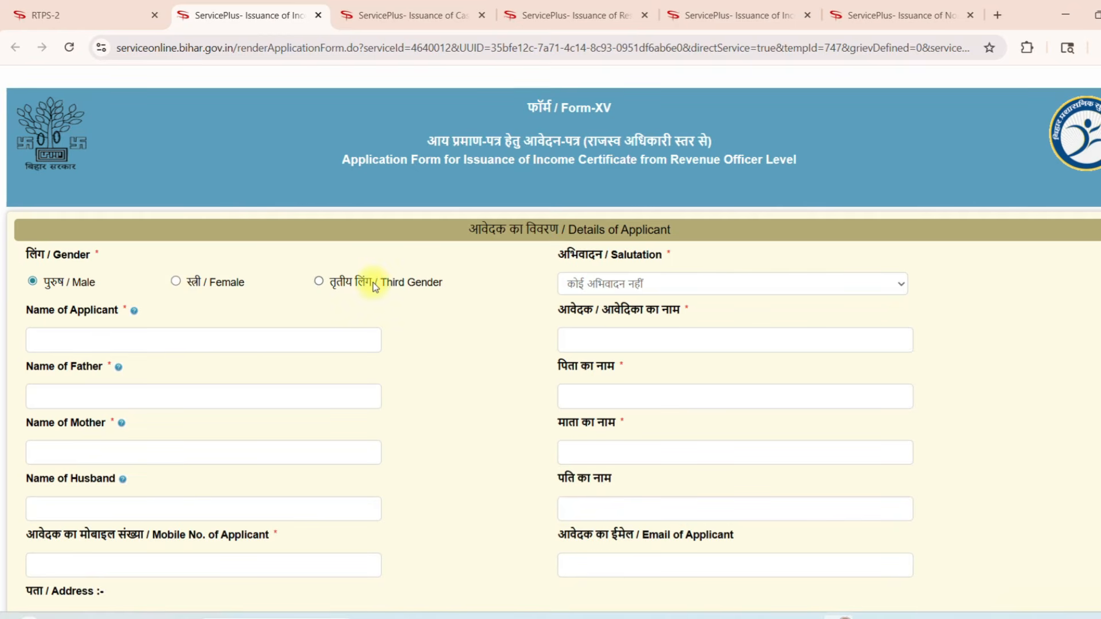
pyautogui.click(86, 342)
pyautogui.write('Gautam')
pyautogui.click(600, 337)
pyautogui.click(253, 342)
pyautogui.click(687, 346)
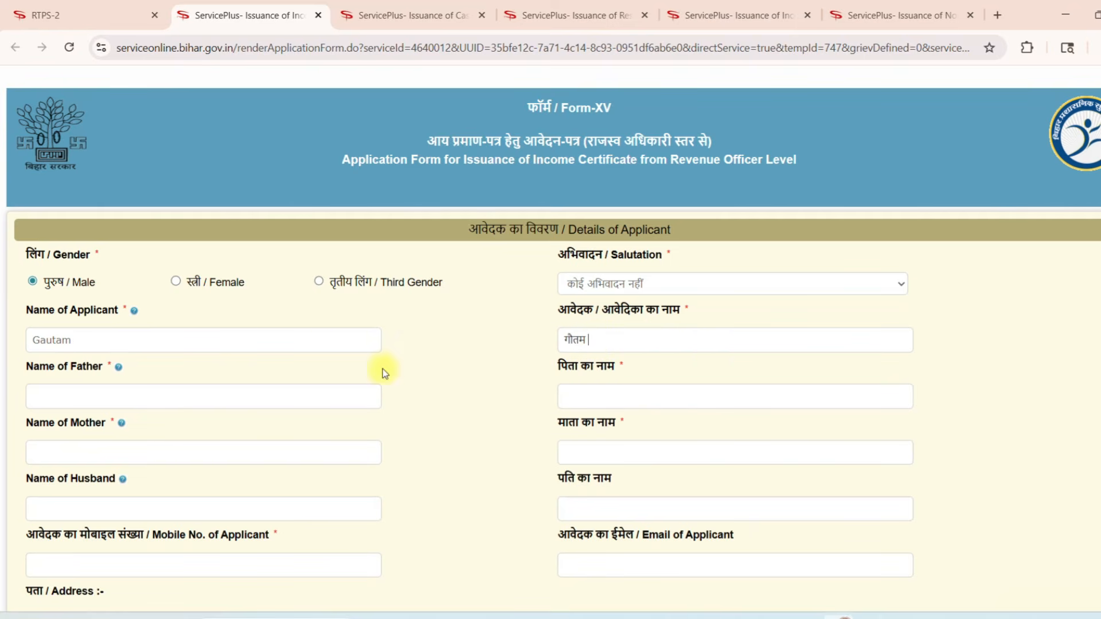
# - Go through the father's name, mother's name, mobile number and state fields of the income certificate form
pyautogui.click(196, 402)
pyautogui.scroll(-1, 241, 418)
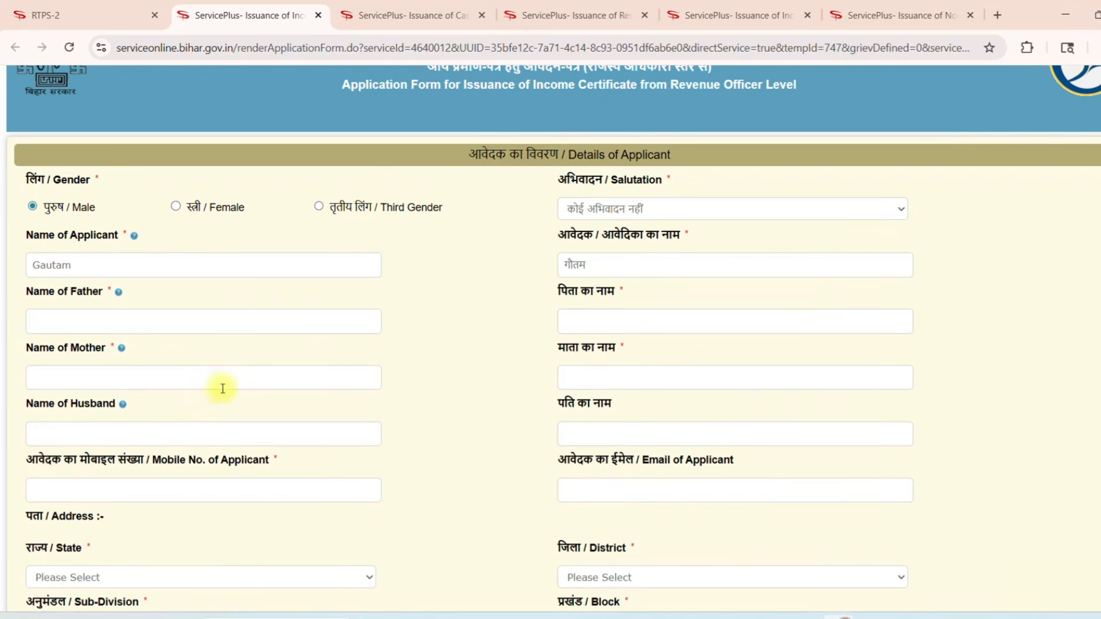
pyautogui.click(221, 382)
pyautogui.click(584, 384)
pyautogui.scroll(-1, 242, 400)
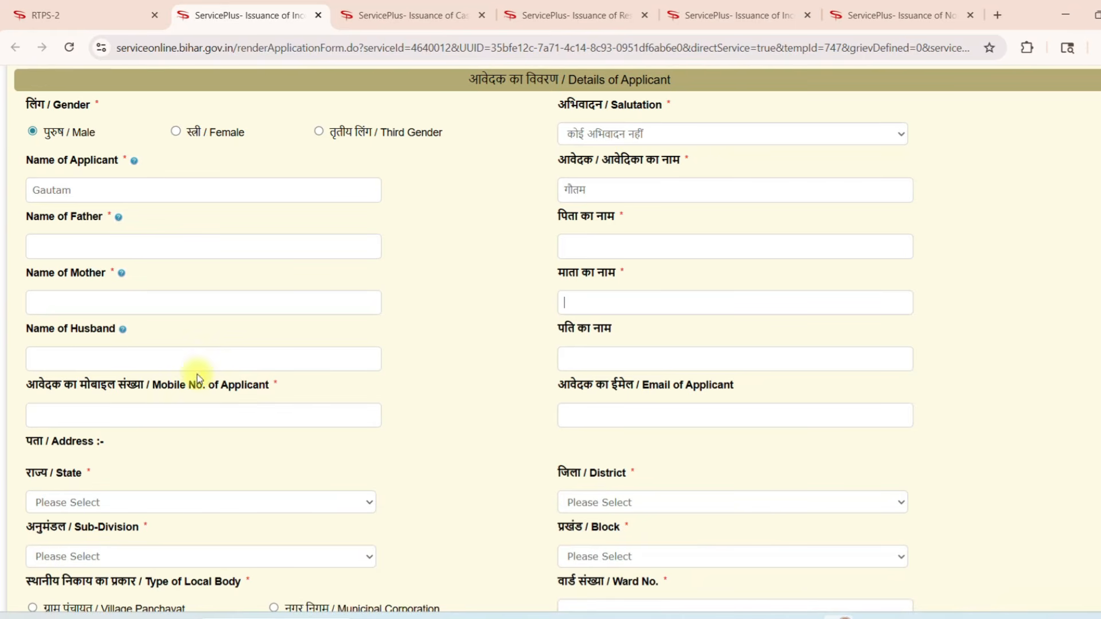
pyautogui.click(181, 413)
pyautogui.scroll(-1, 223, 423)
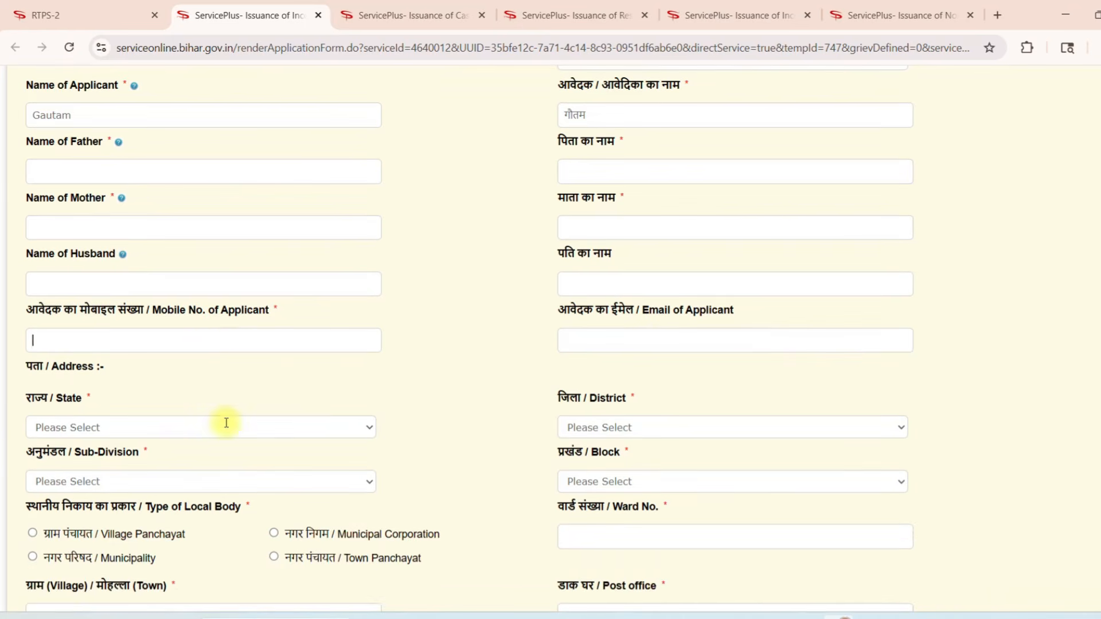
pyautogui.scroll(-1, 239, 367)
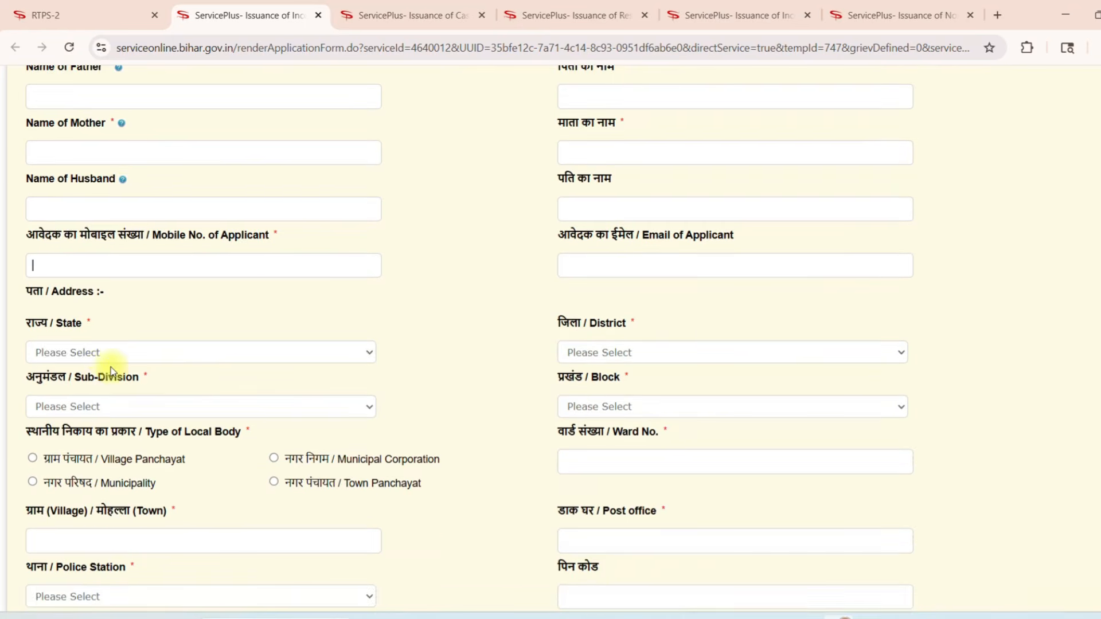
pyautogui.click(211, 332)
# - Set the type of local body to Village Panchayat and go through the ward, panchayat and police station fields
pyautogui.click(33, 457)
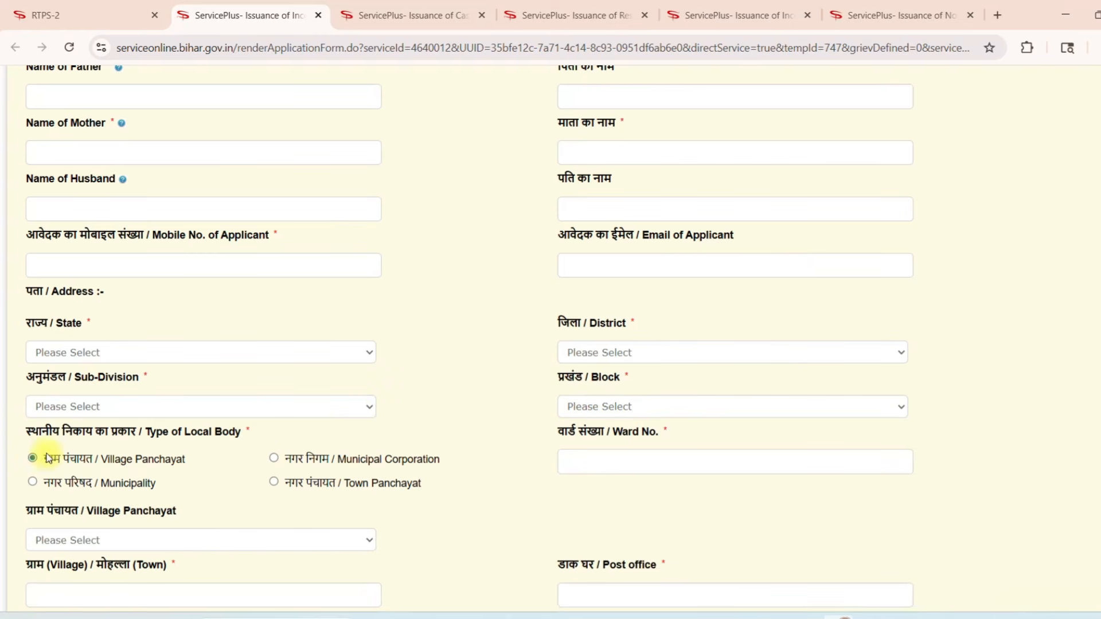
pyautogui.scroll(-1, 683, 444)
pyautogui.click(670, 386)
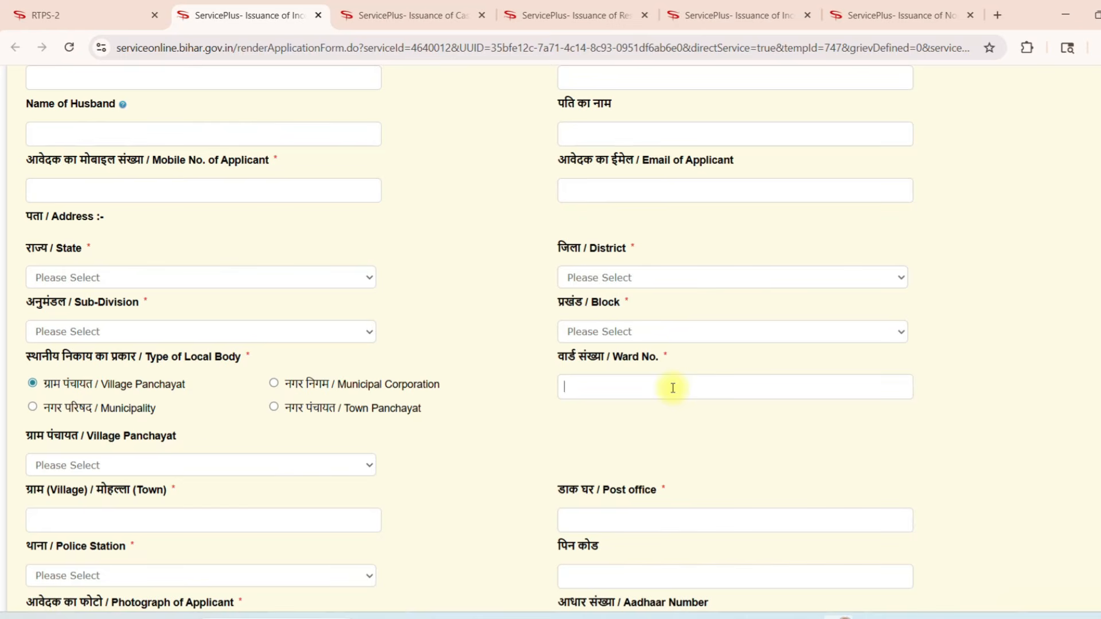
pyautogui.click(199, 464)
pyautogui.click(507, 474)
pyautogui.scroll(-1, 491, 479)
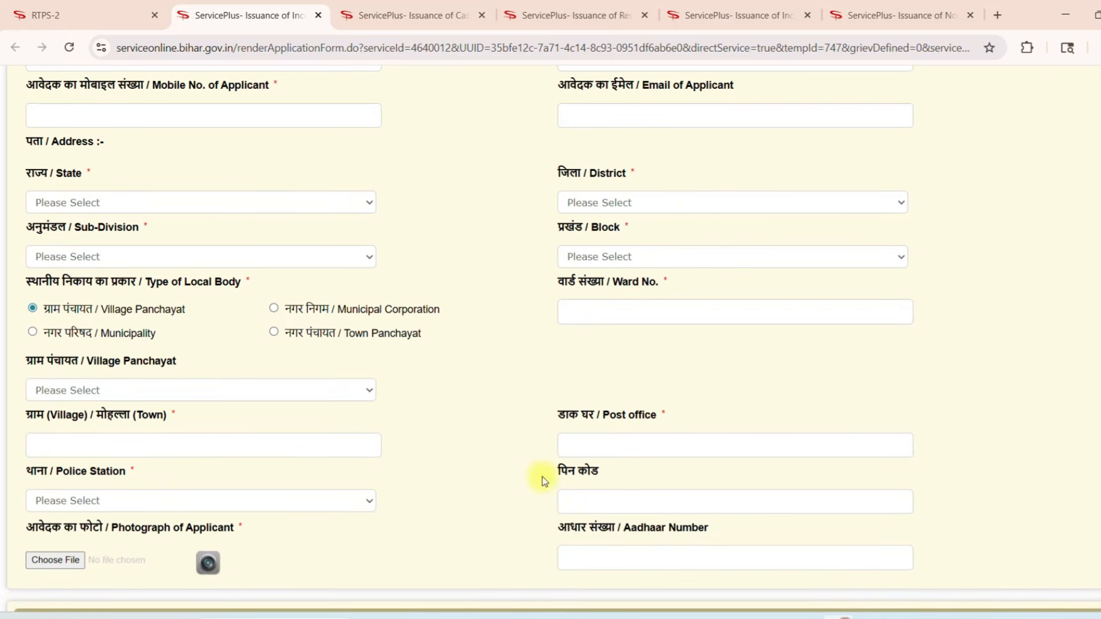
pyautogui.click(347, 504)
pyautogui.click(467, 486)
pyautogui.scroll(-1, 609, 500)
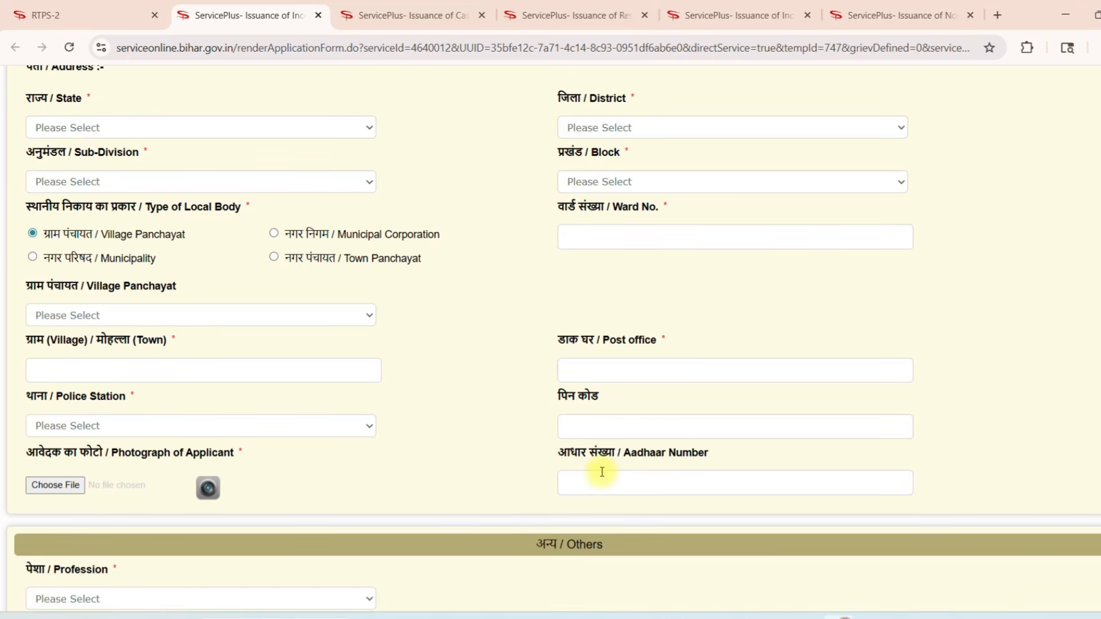
# - Set the applicant's profession to किसान / Farmer in the Others section
pyautogui.scroll(-3, 599, 470)
pyautogui.click(197, 448)
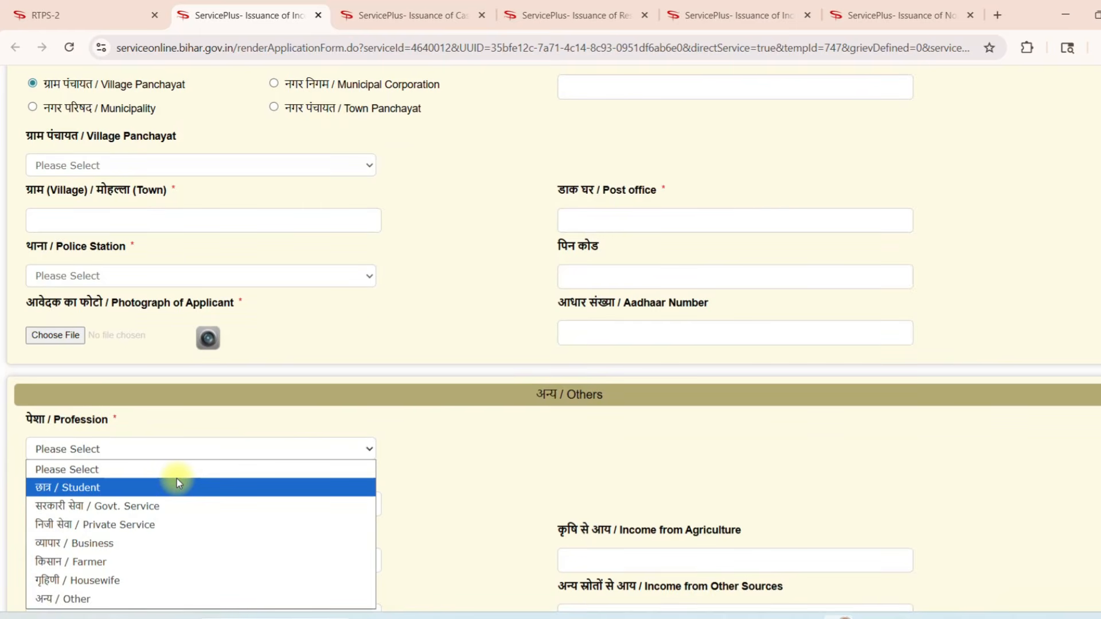
pyautogui.click(115, 560)
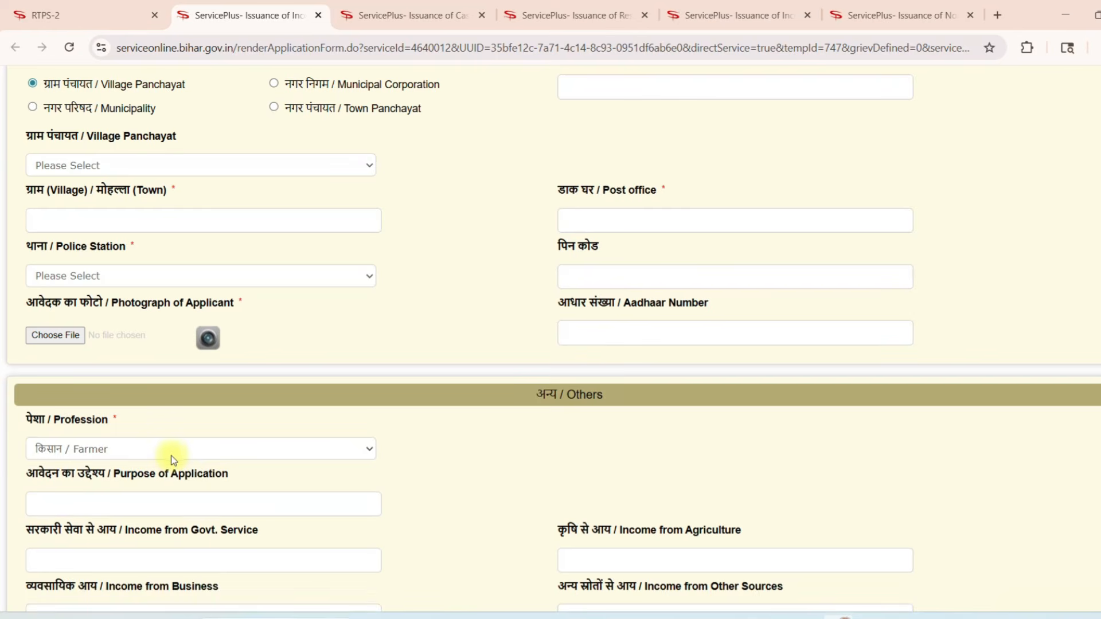
# - Enter 00 as both the income from government service and the income from business
pyautogui.scroll(-2, 421, 446)
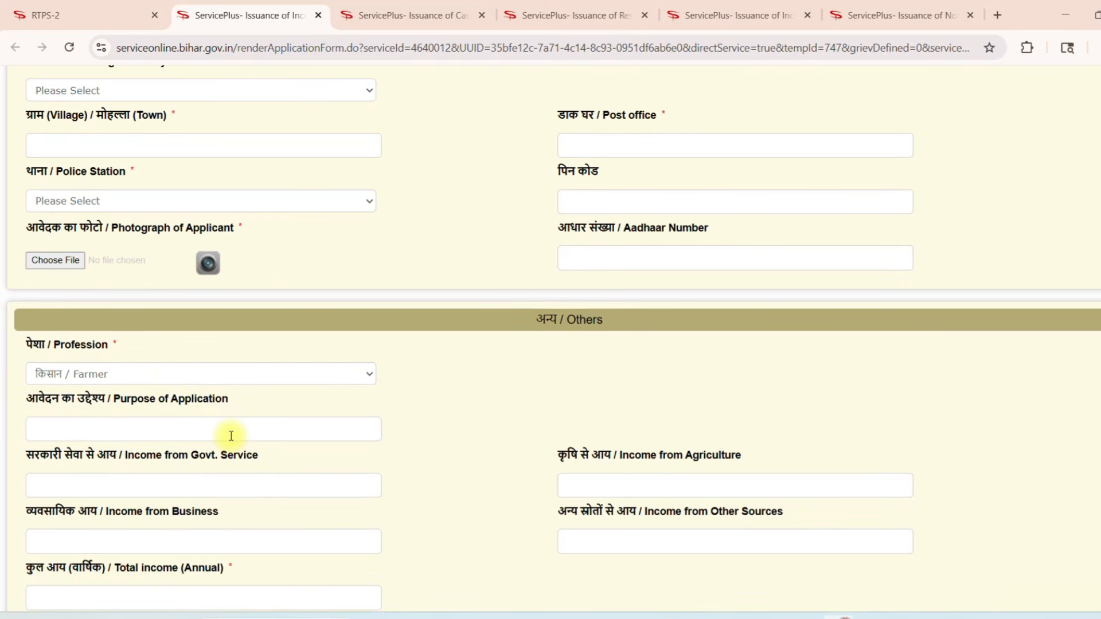
pyautogui.click(192, 490)
pyautogui.write('0')
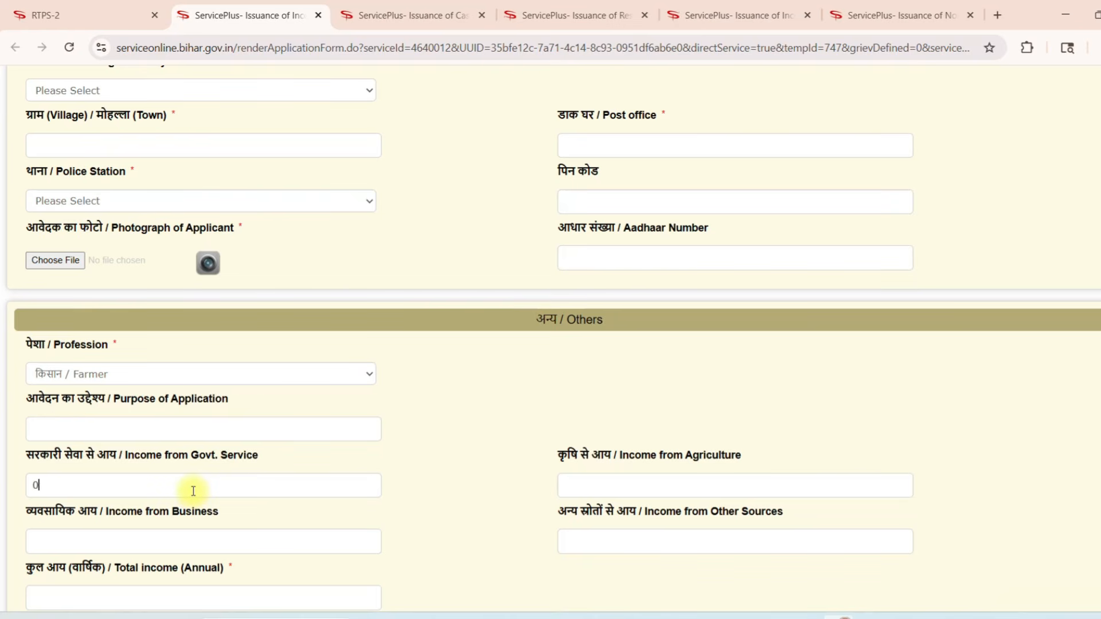
pyautogui.write('0')
pyautogui.click(344, 461)
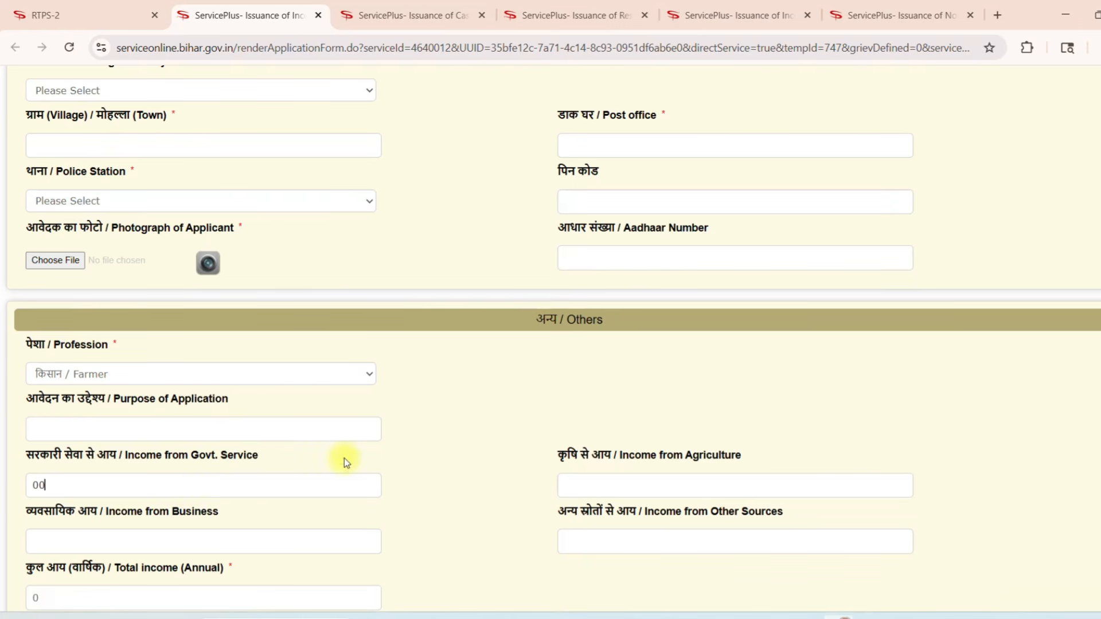
pyautogui.scroll(-4, 344, 458)
pyautogui.click(155, 392)
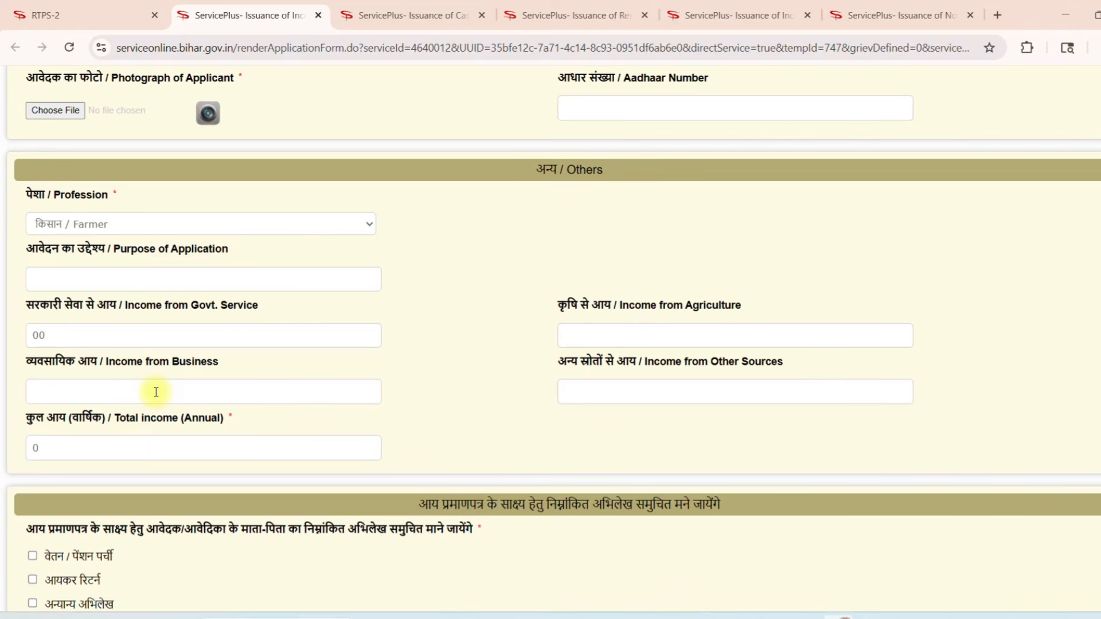
pyautogui.write('00')
# - Enter 80000 as the income from agriculture
pyautogui.click(582, 339)
pyautogui.write('6000')
pyautogui.press('BackSpace')
pyautogui.press('BackSpace')
pyautogui.press('BackSpace')
pyautogui.press('BackSpace')
pyautogui.write('80000')
# - Enter 40000 as the income from other sources
pyautogui.click(606, 398)
pyautogui.write('4000')
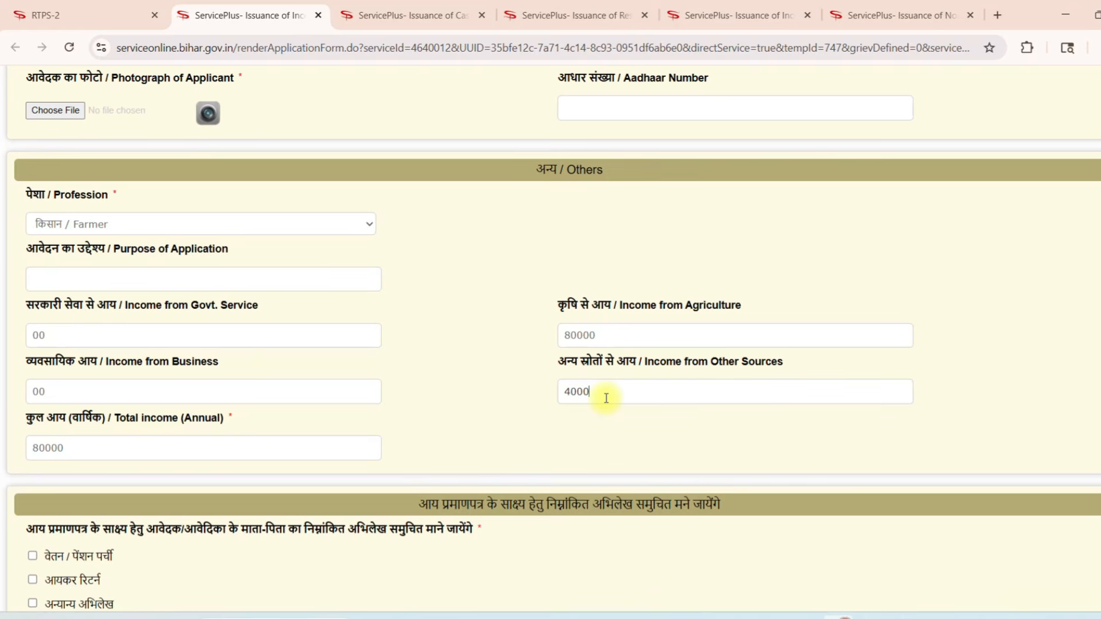
pyautogui.write('0')
pyautogui.click(603, 409)
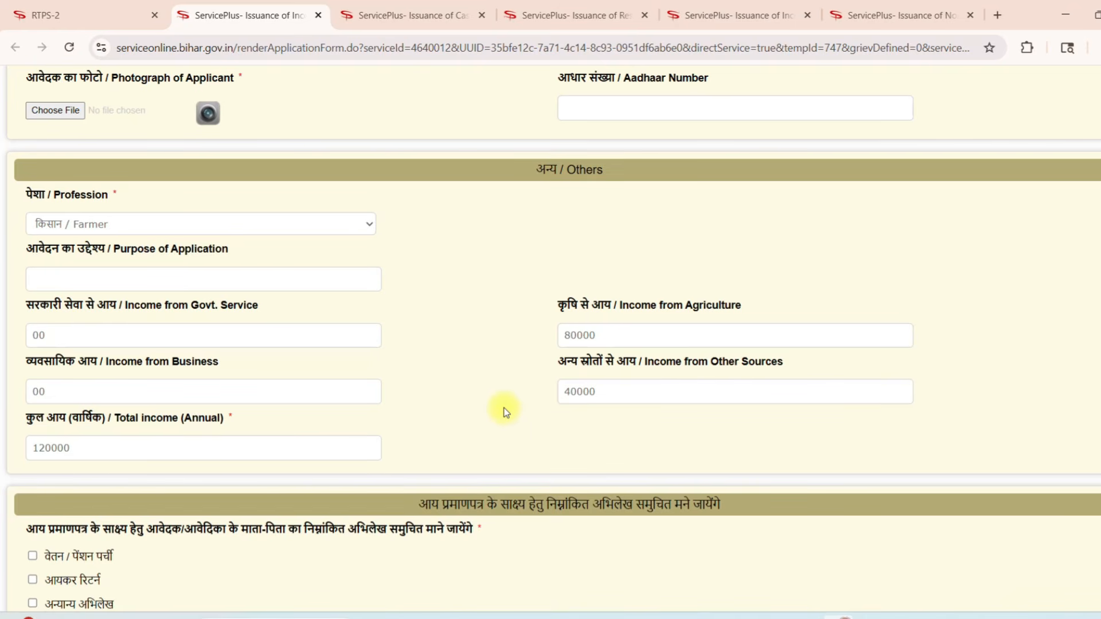
pyautogui.scroll(-4, 505, 409)
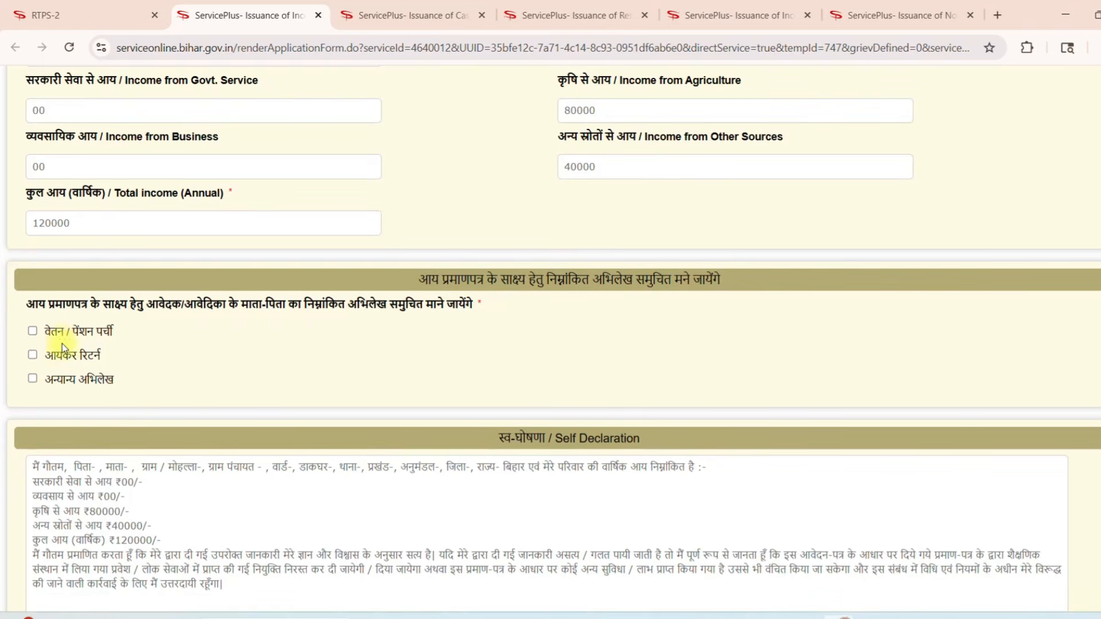
# - Mark अन्यान्य अभिलेख as the supporting record for the income certificate and go over the self declaration below it
pyautogui.click(33, 378)
pyautogui.scroll(-3, 347, 356)
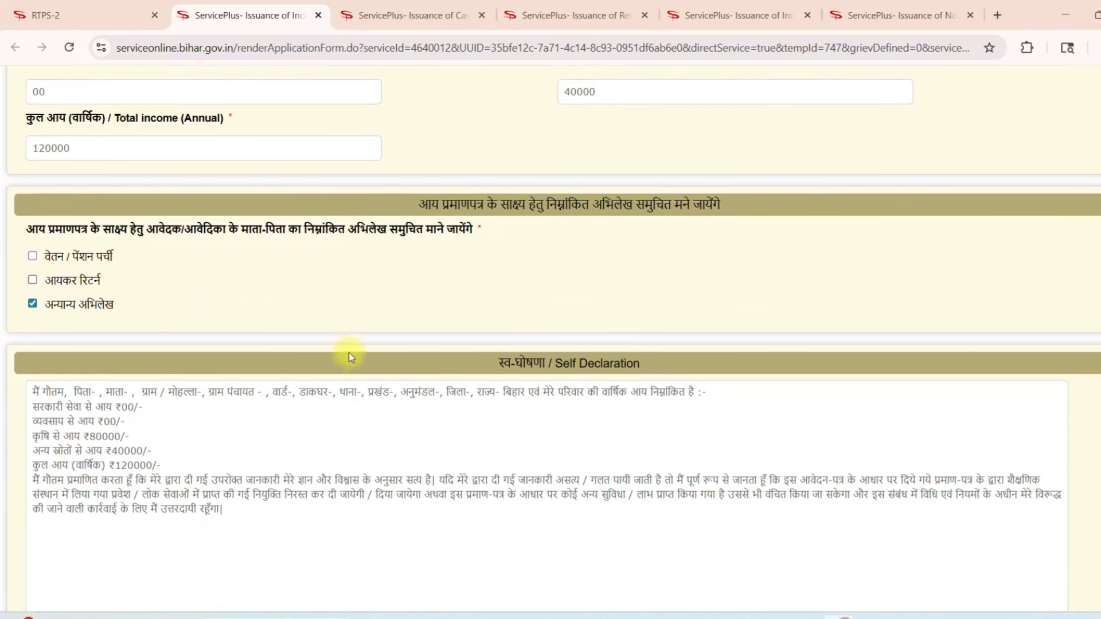
pyautogui.scroll(-4, 349, 352)
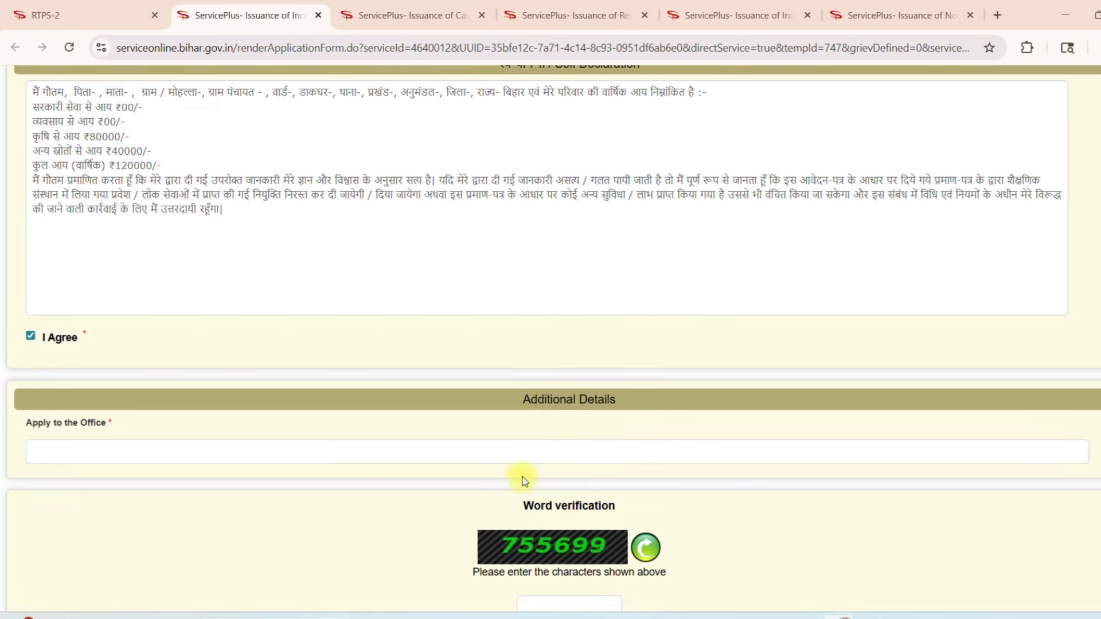
pyautogui.scroll(-3, 525, 475)
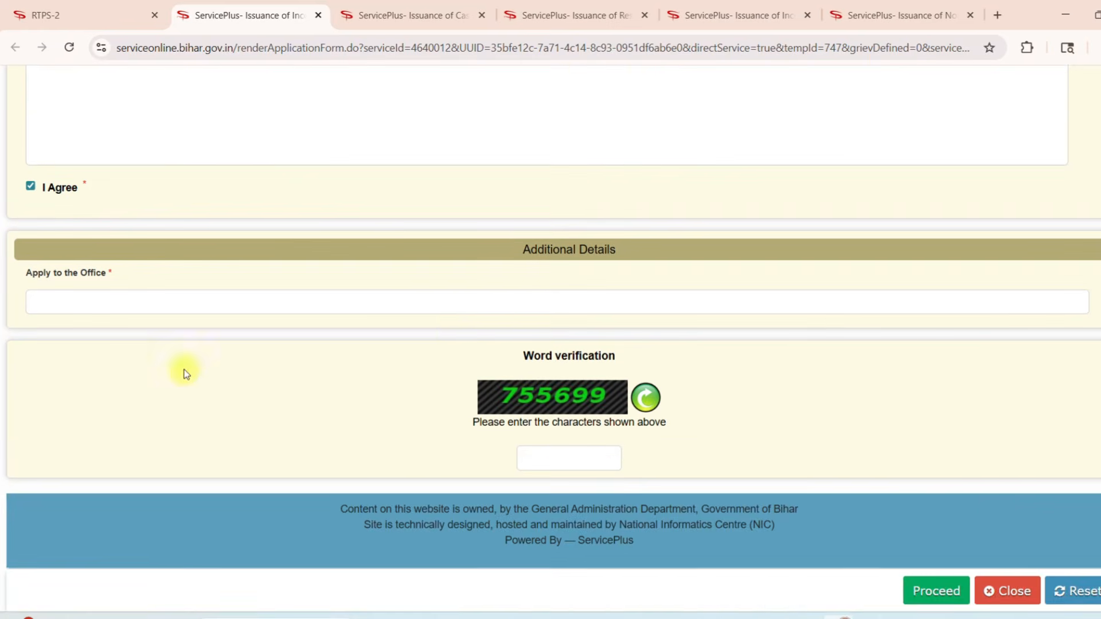
pyautogui.click(347, 311)
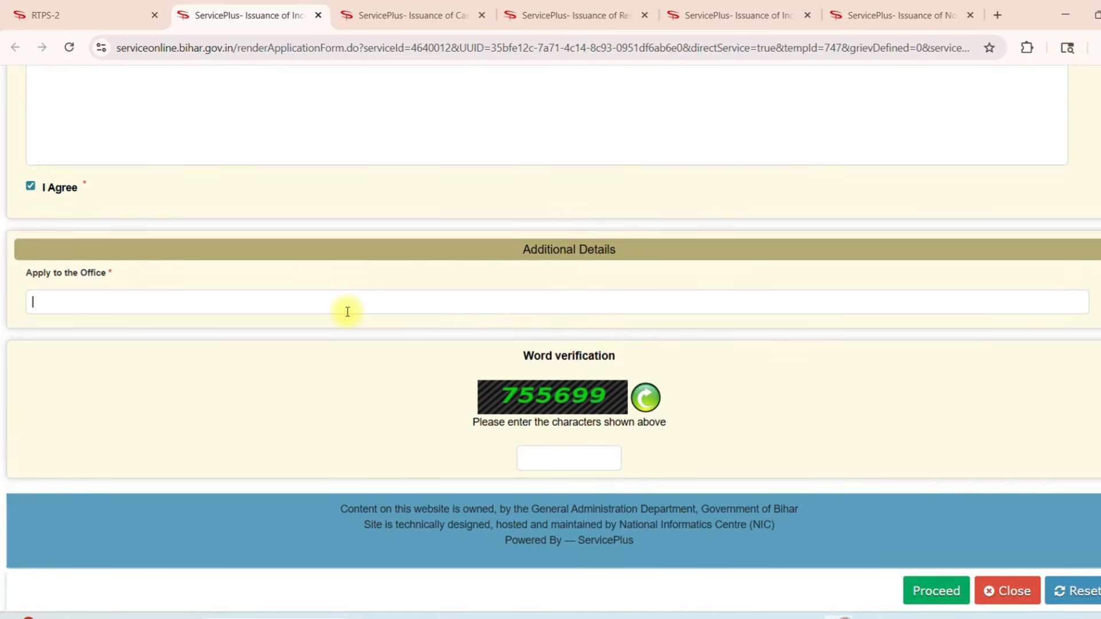
pyautogui.click(504, 183)
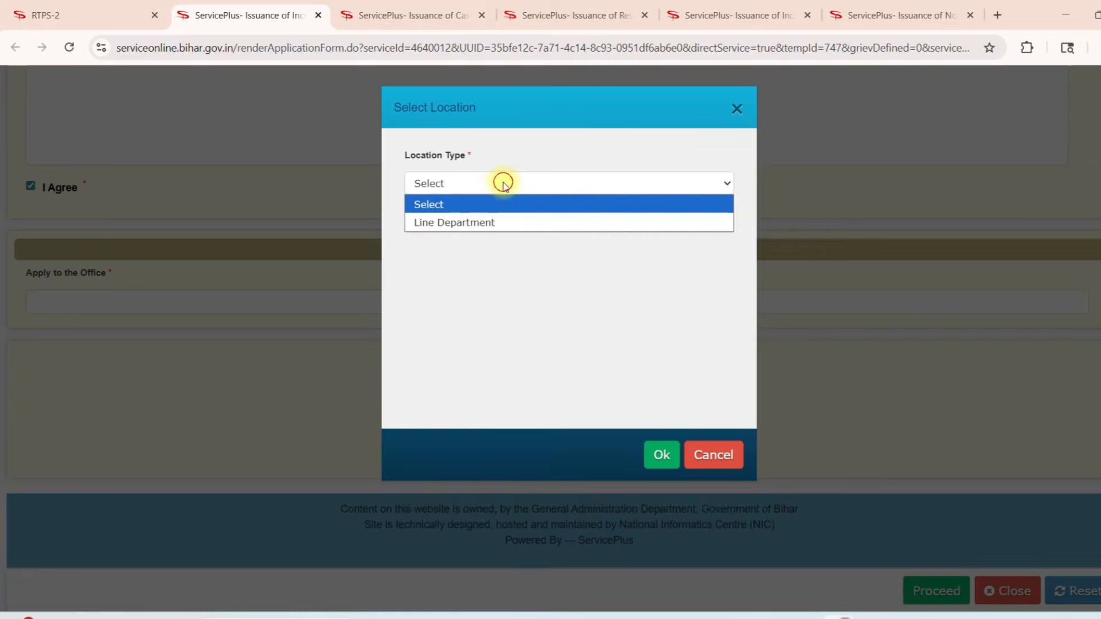
pyautogui.click(472, 221)
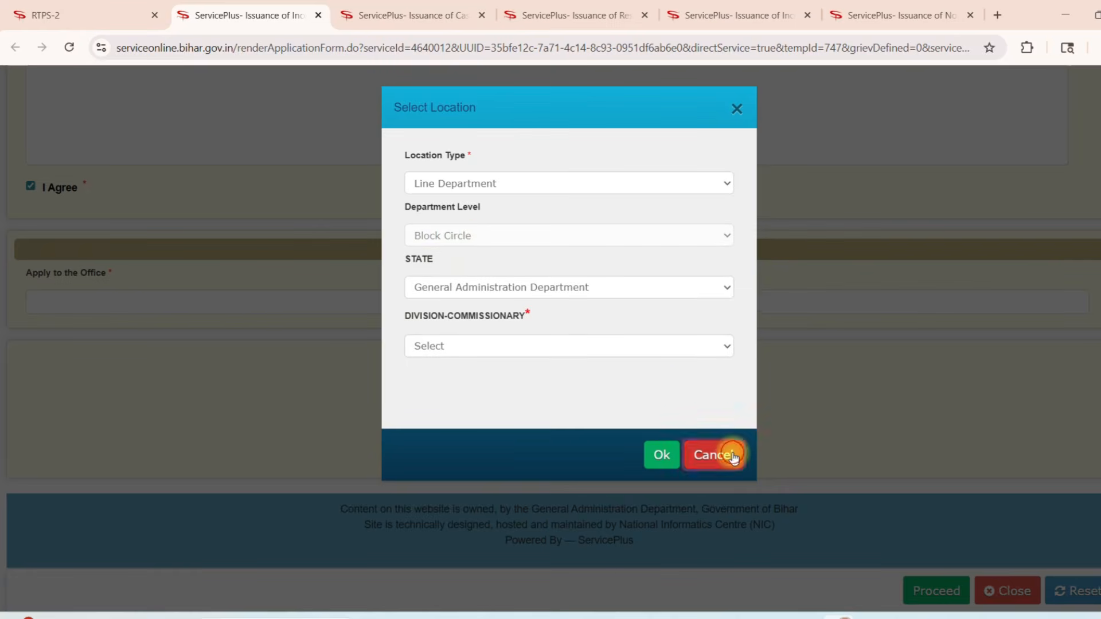
pyautogui.click(714, 454)
# - Proceed with the fully completed income certificate application and accept the reminder to check the name, mobile number and email
pyautogui.scroll(-1, 997, 545)
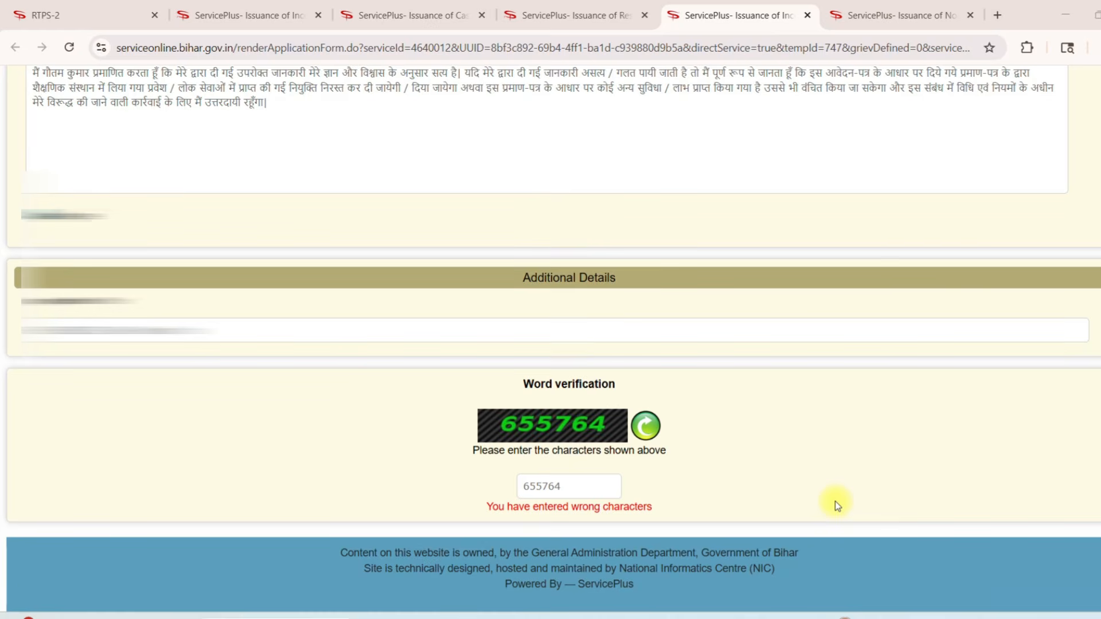
pyautogui.scroll(-1, 638, 473)
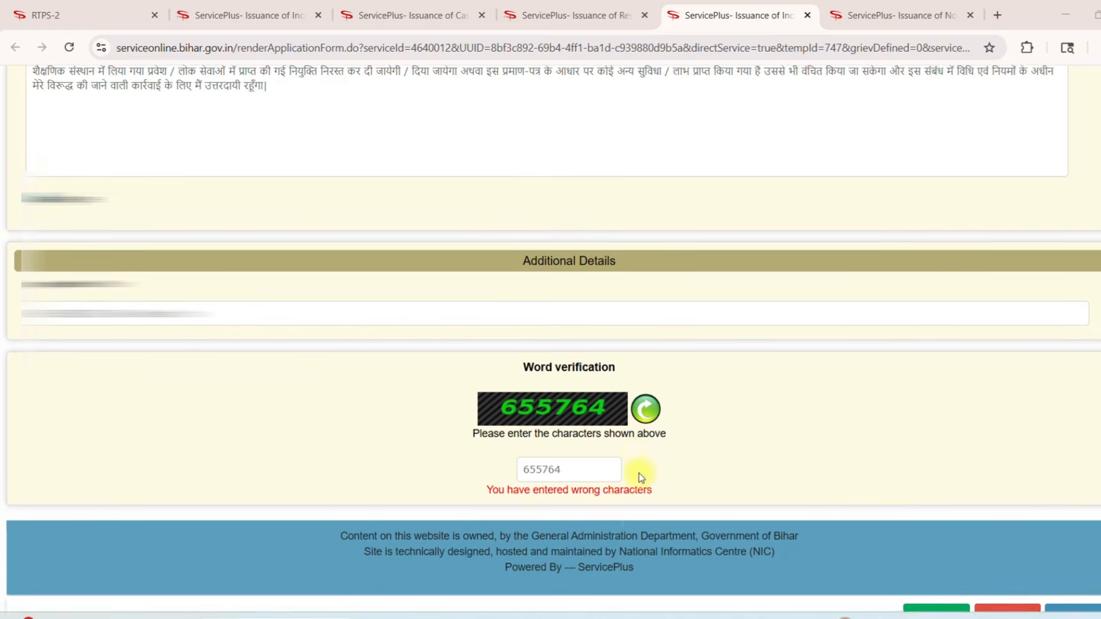
pyautogui.click(935, 566)
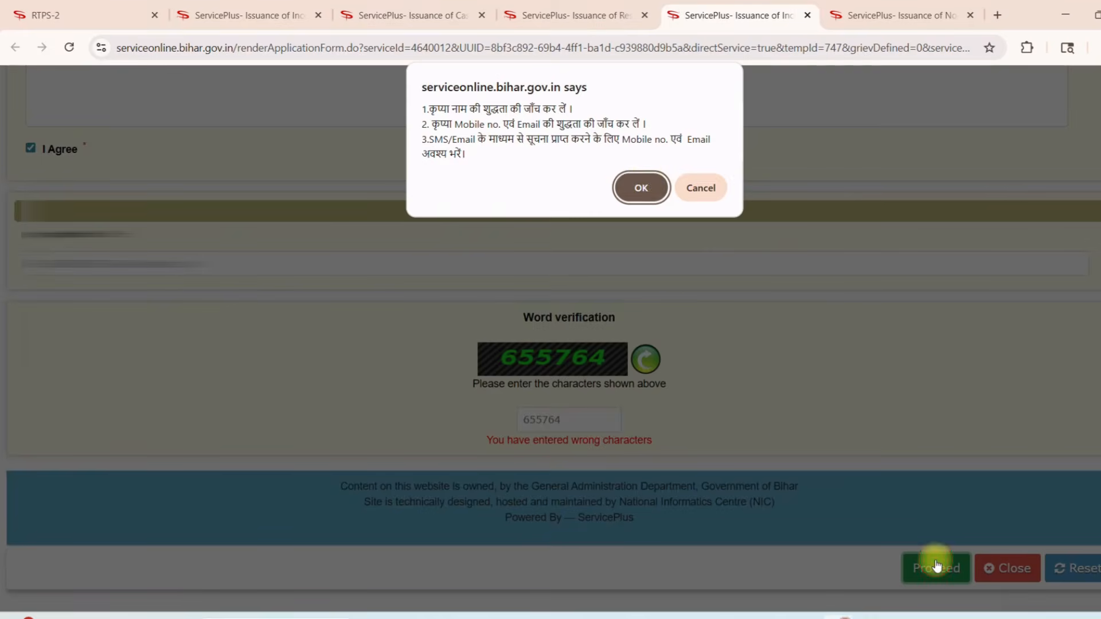
pyautogui.click(641, 185)
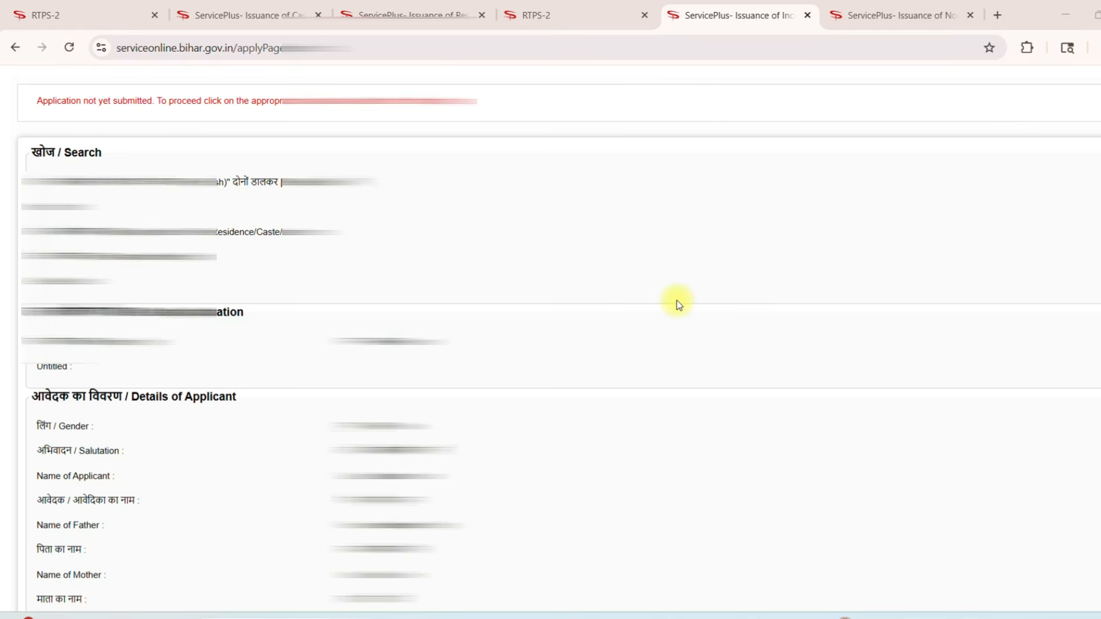
# - Review the application preview through to the draft reference number and continue to attaching the annexures
pyautogui.scroll(-8, 619, 289)
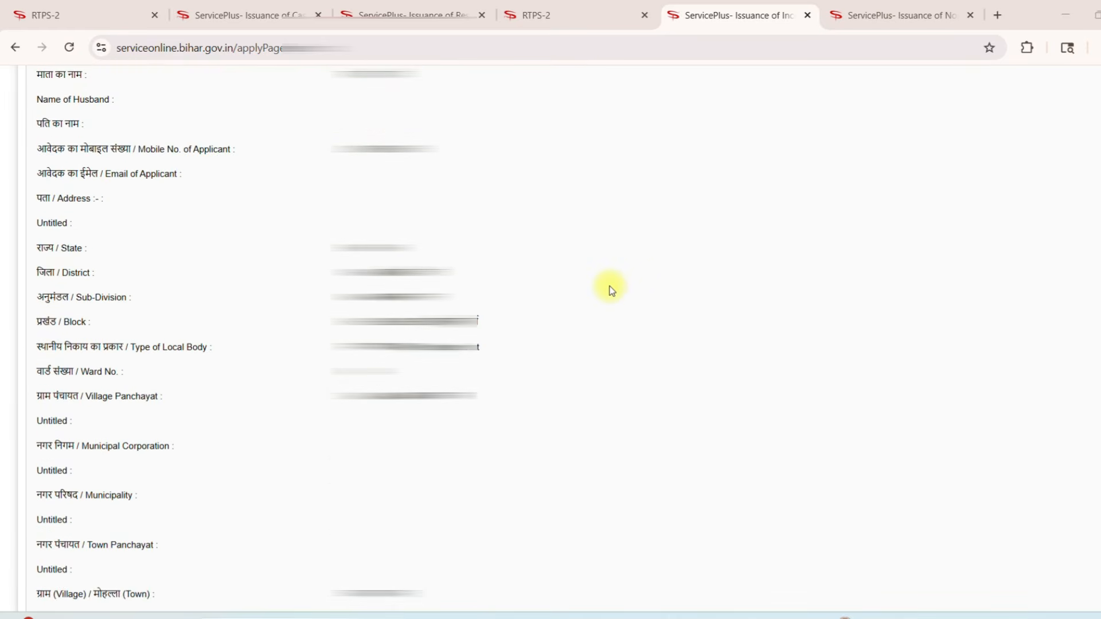
pyautogui.scroll(-5, 610, 287)
pyautogui.scroll(-10, 610, 286)
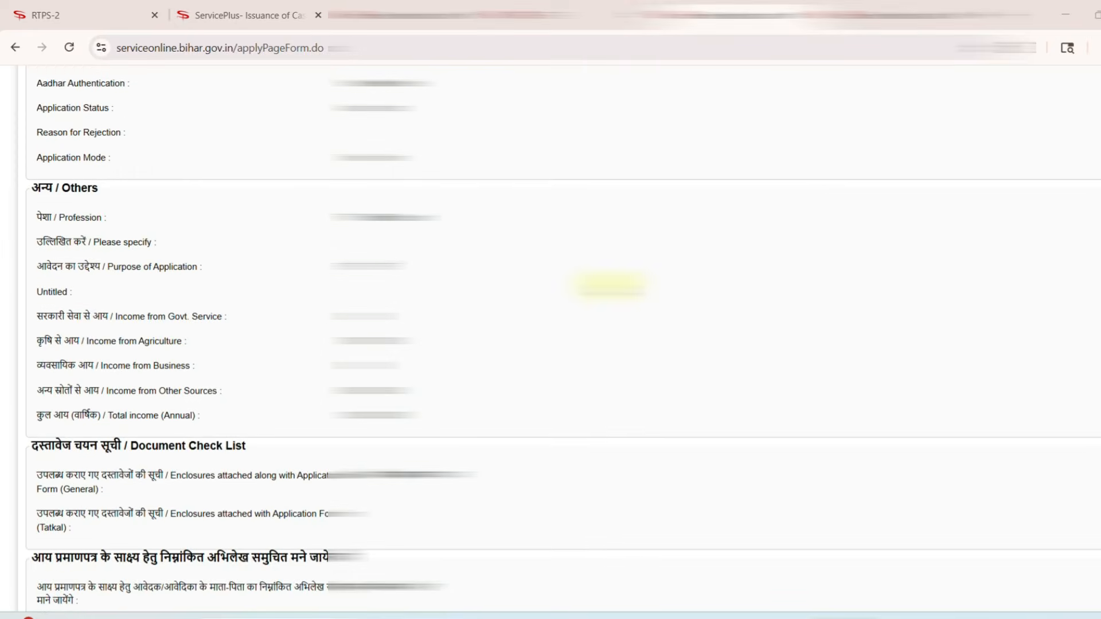
pyautogui.scroll(-4, 610, 285)
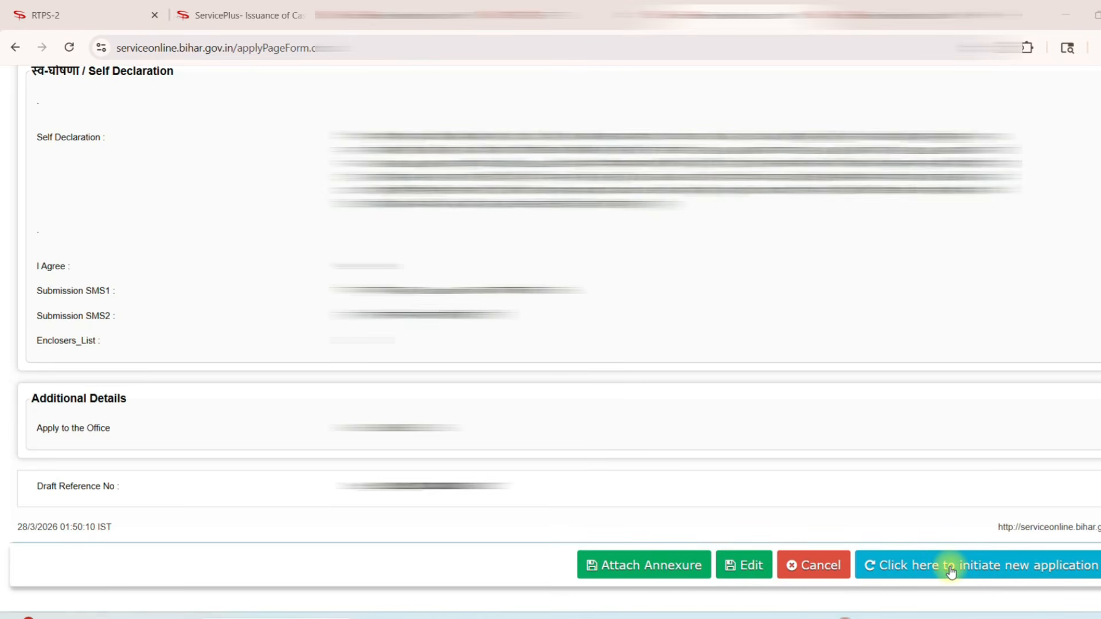
pyautogui.click(636, 578)
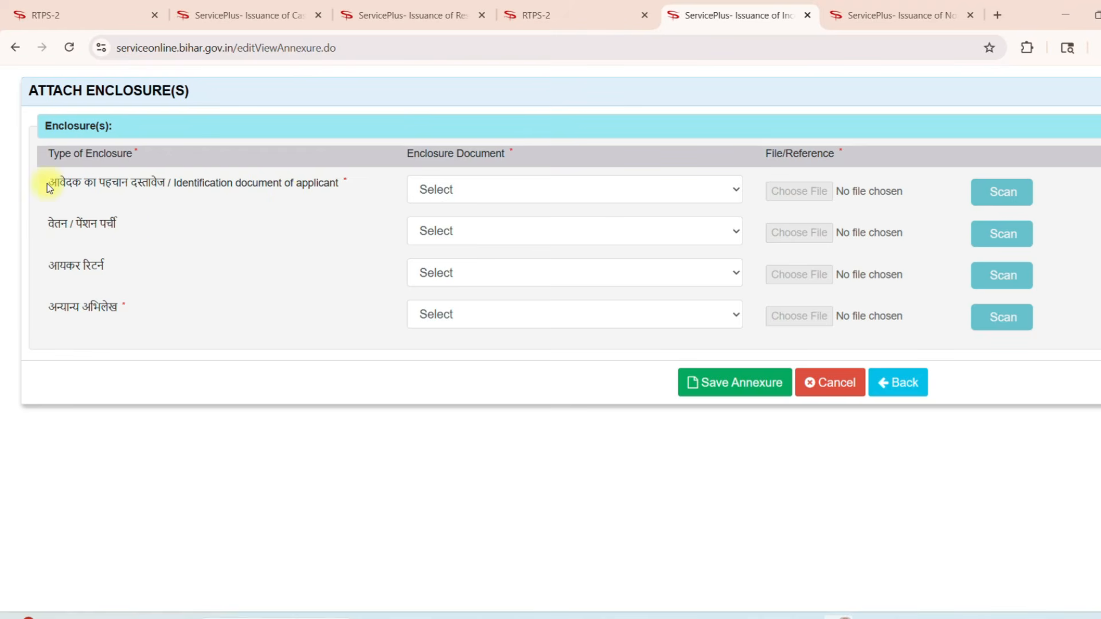
# - Choose आधार कार्ड as the enclosure document for the applicant's identification
pyautogui.click(431, 182)
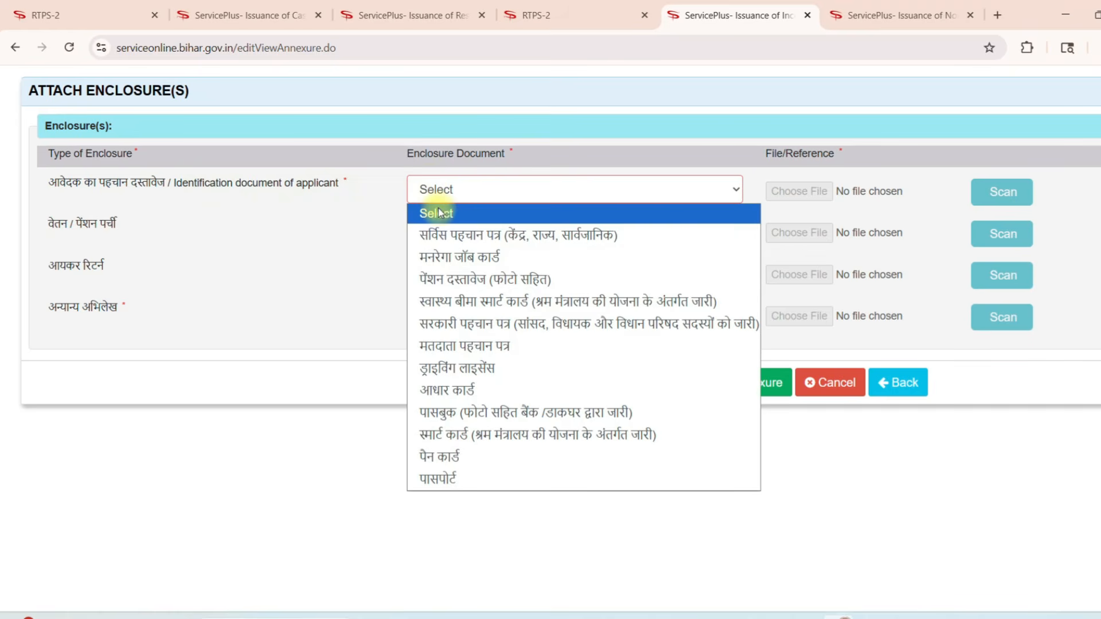
pyautogui.click(455, 390)
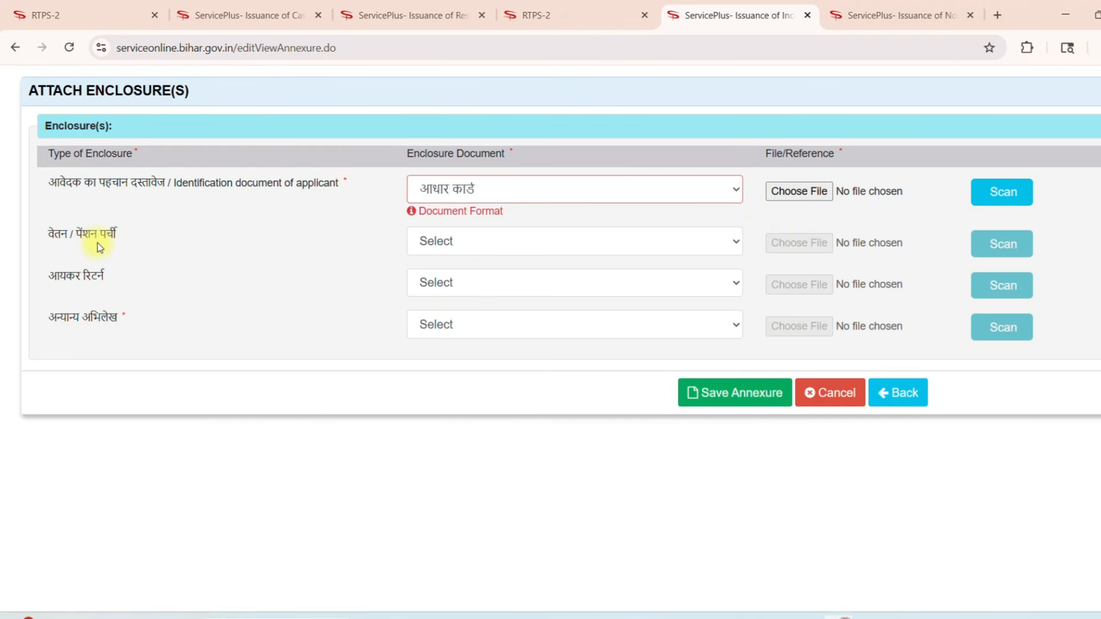
# - Look at the document options for वेतन / पेंशन पर्ची and आयकर रिटर्न without choosing one
pyautogui.click(453, 242)
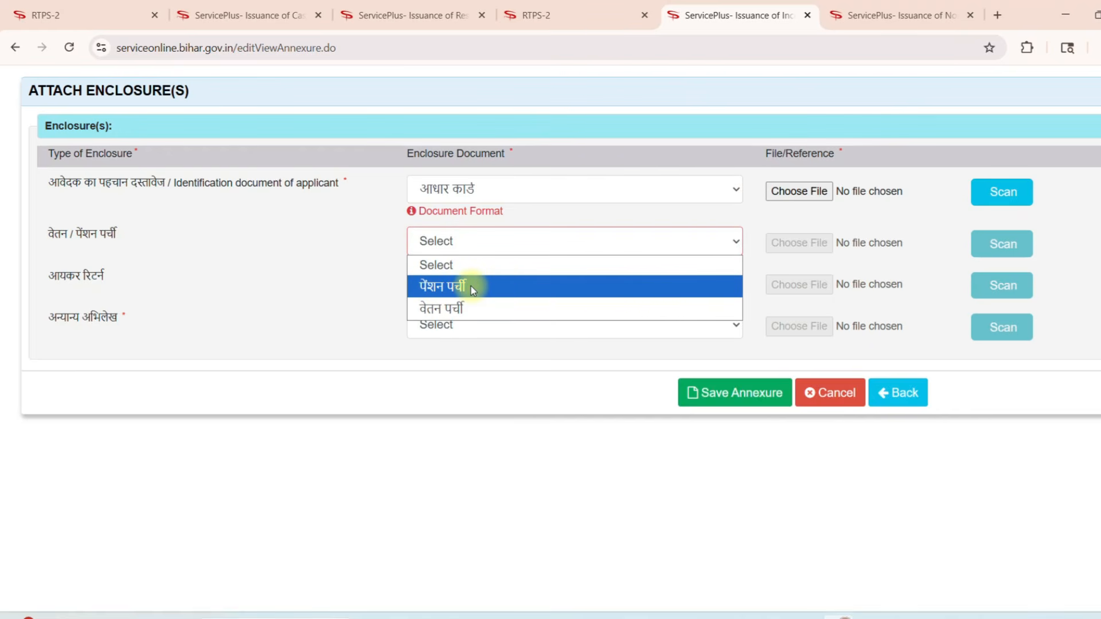
pyautogui.click(329, 258)
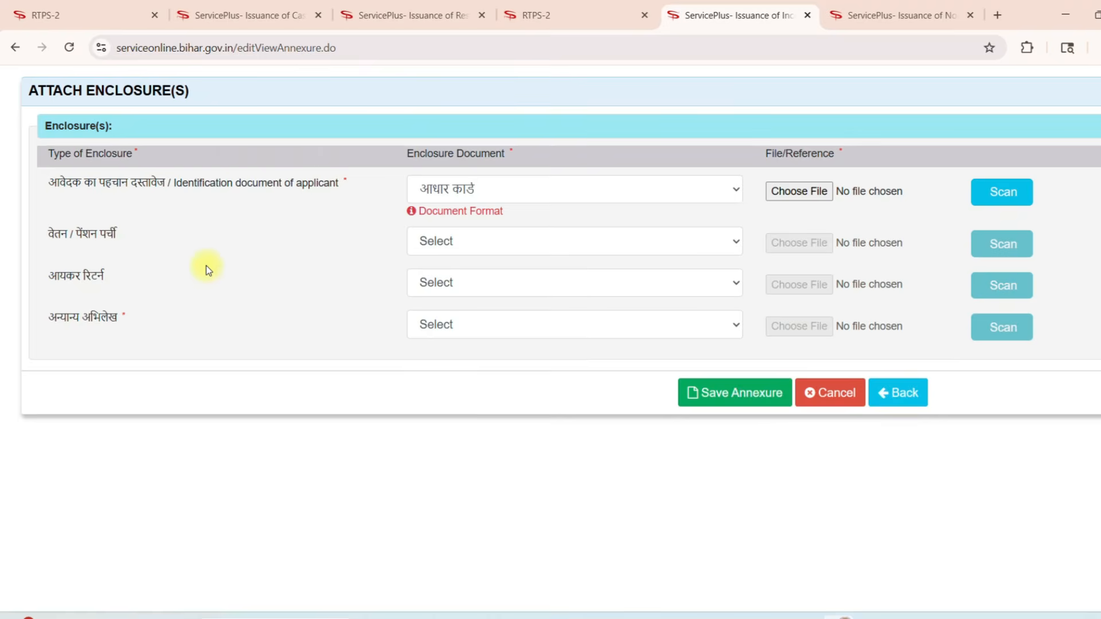
pyautogui.click(516, 282)
pyautogui.click(327, 287)
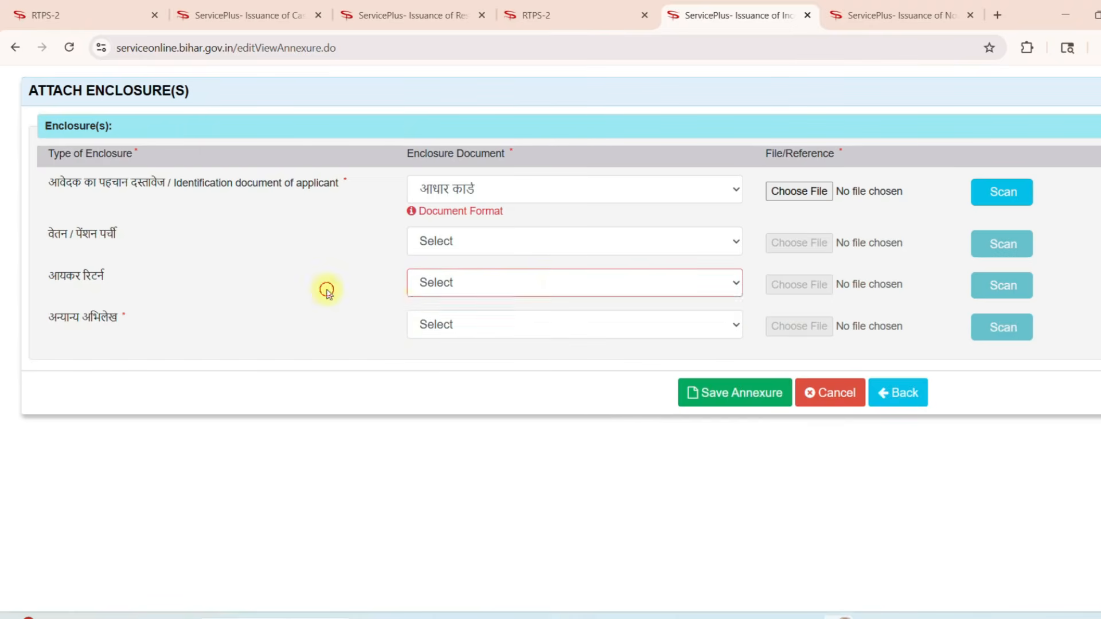
# - Set the enclosure document of the required अन्यान्य अभिलेख entry to अन्यान्य अभिलेख
pyautogui.click(705, 325)
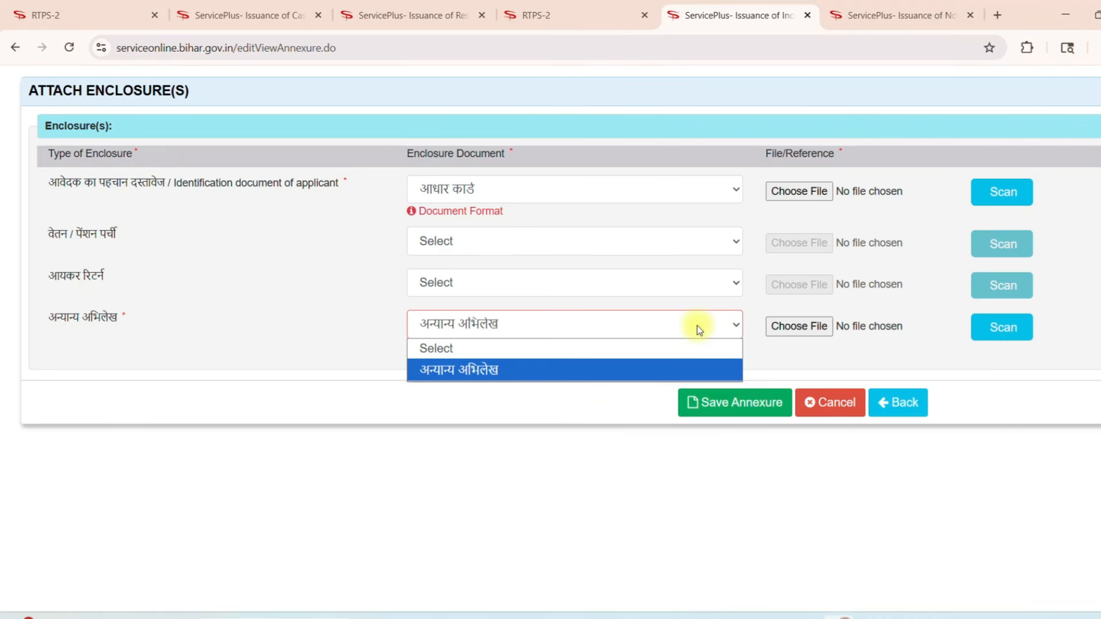
pyautogui.click(698, 328)
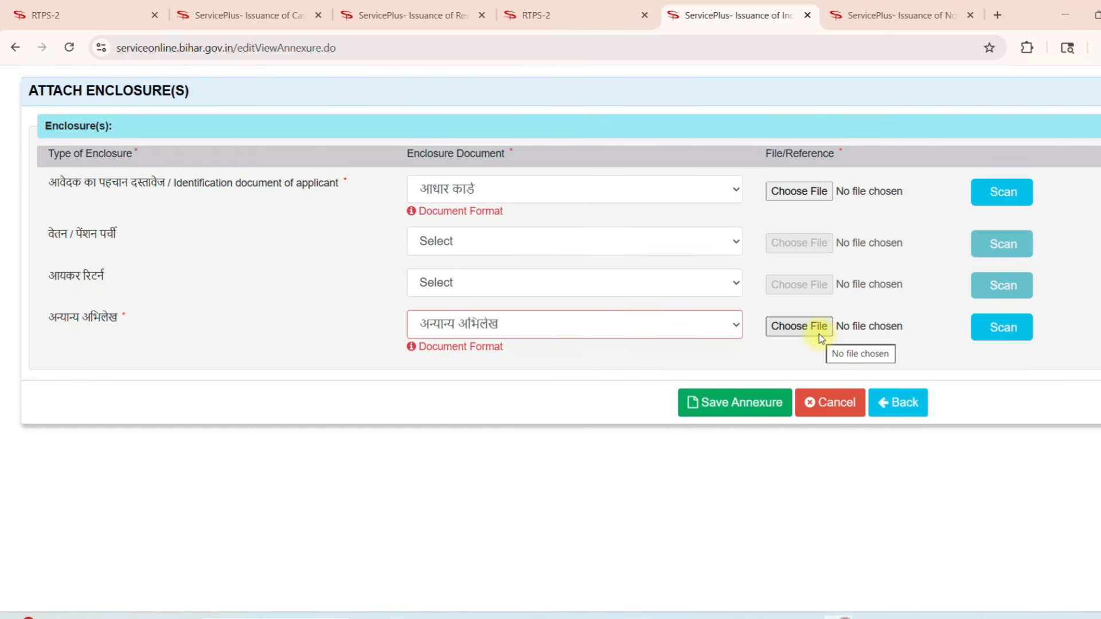